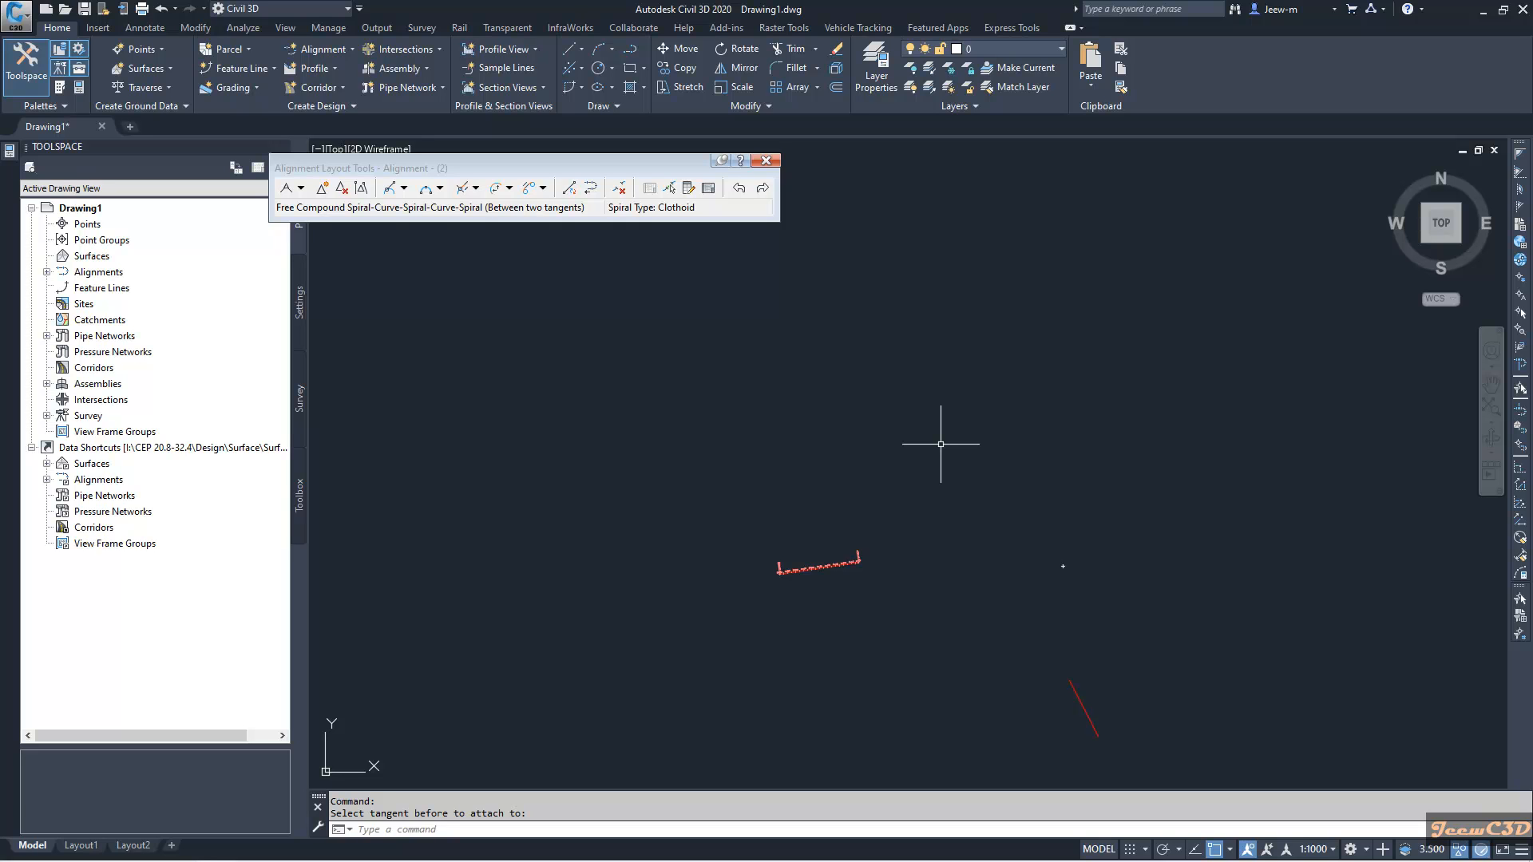
Start a Free Compound Spiral-Curve-Spiral-Curve-Spiral between the stationed tangent and the separate sloping tangent to its southeast
{"action": "left_click", "coordinate": [508, 188]}
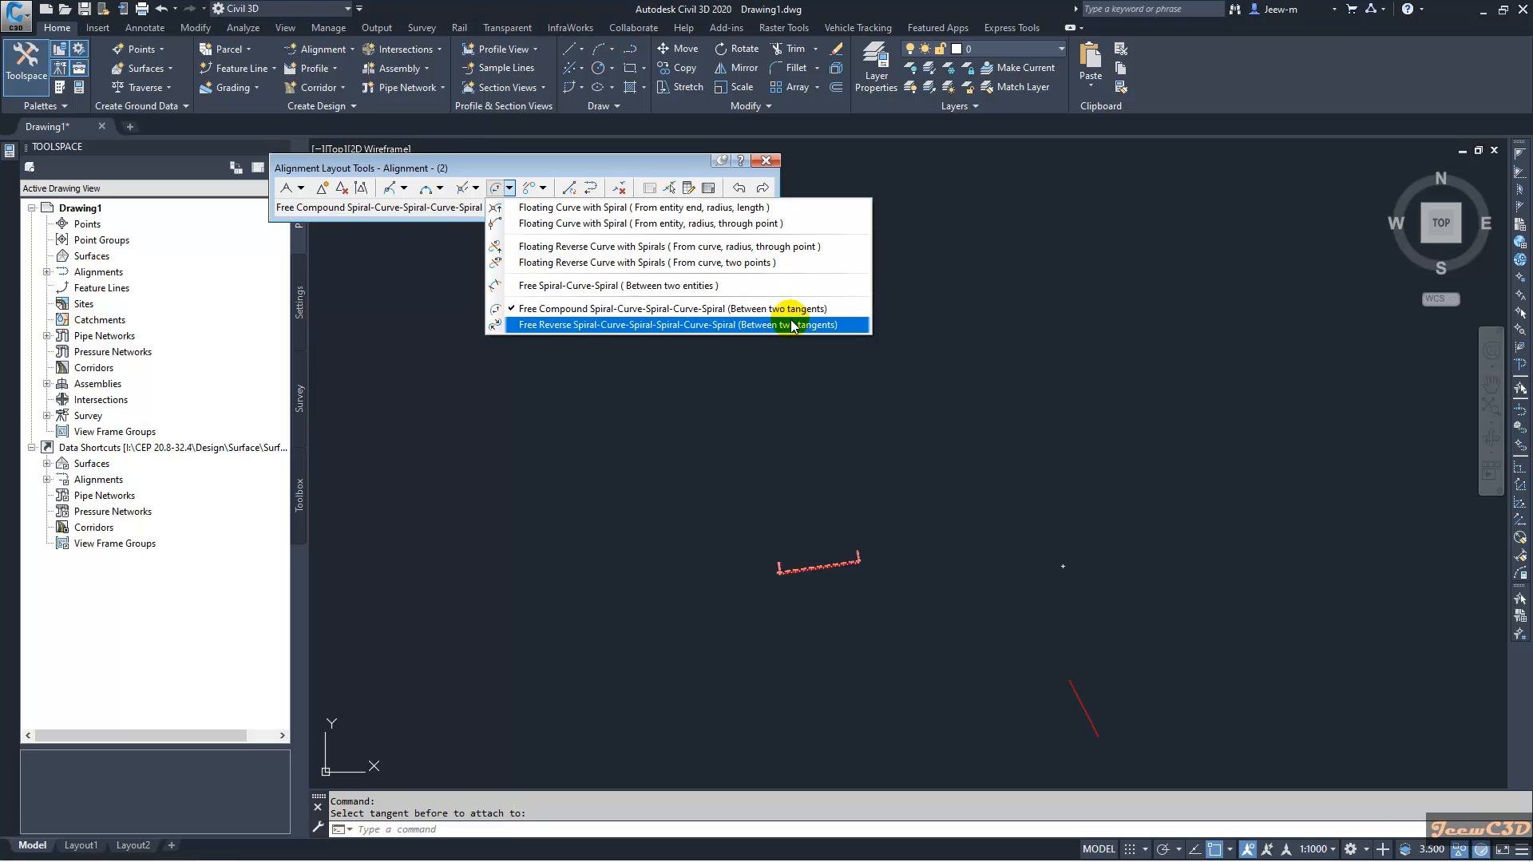
{"action": "left_click", "coordinate": [595, 309]}
{"action": "scroll", "coordinate": [761, 491], "scroll_direction": "up", "scroll_amount": 5}
{"action": "left_click", "coordinate": [762, 491]}
{"action": "scroll", "coordinate": [762, 491], "scroll_direction": "down", "scroll_amount": 5}
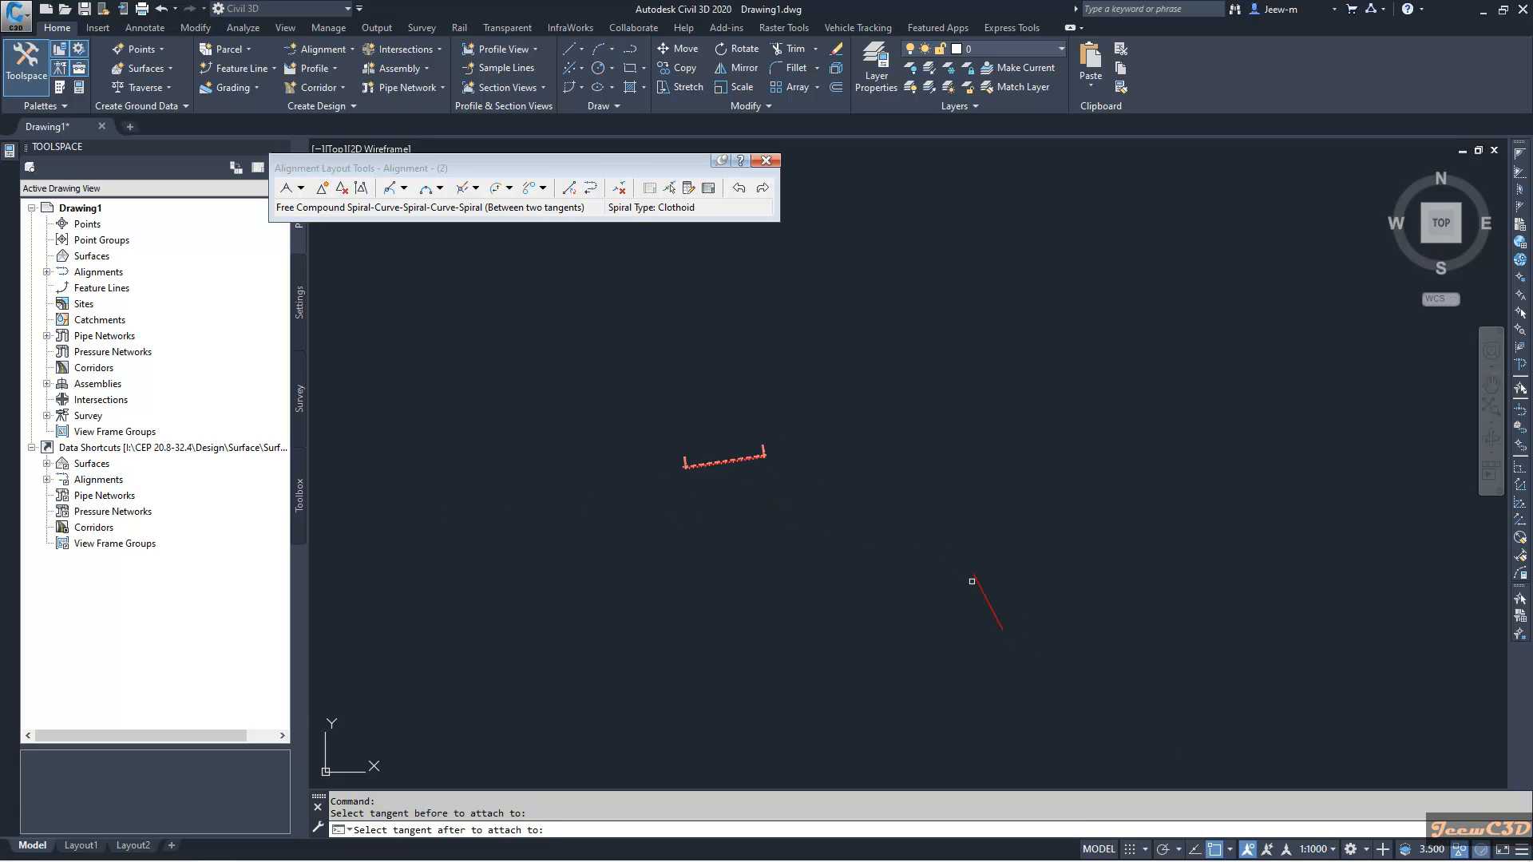
{"action": "left_click", "coordinate": [976, 578]}
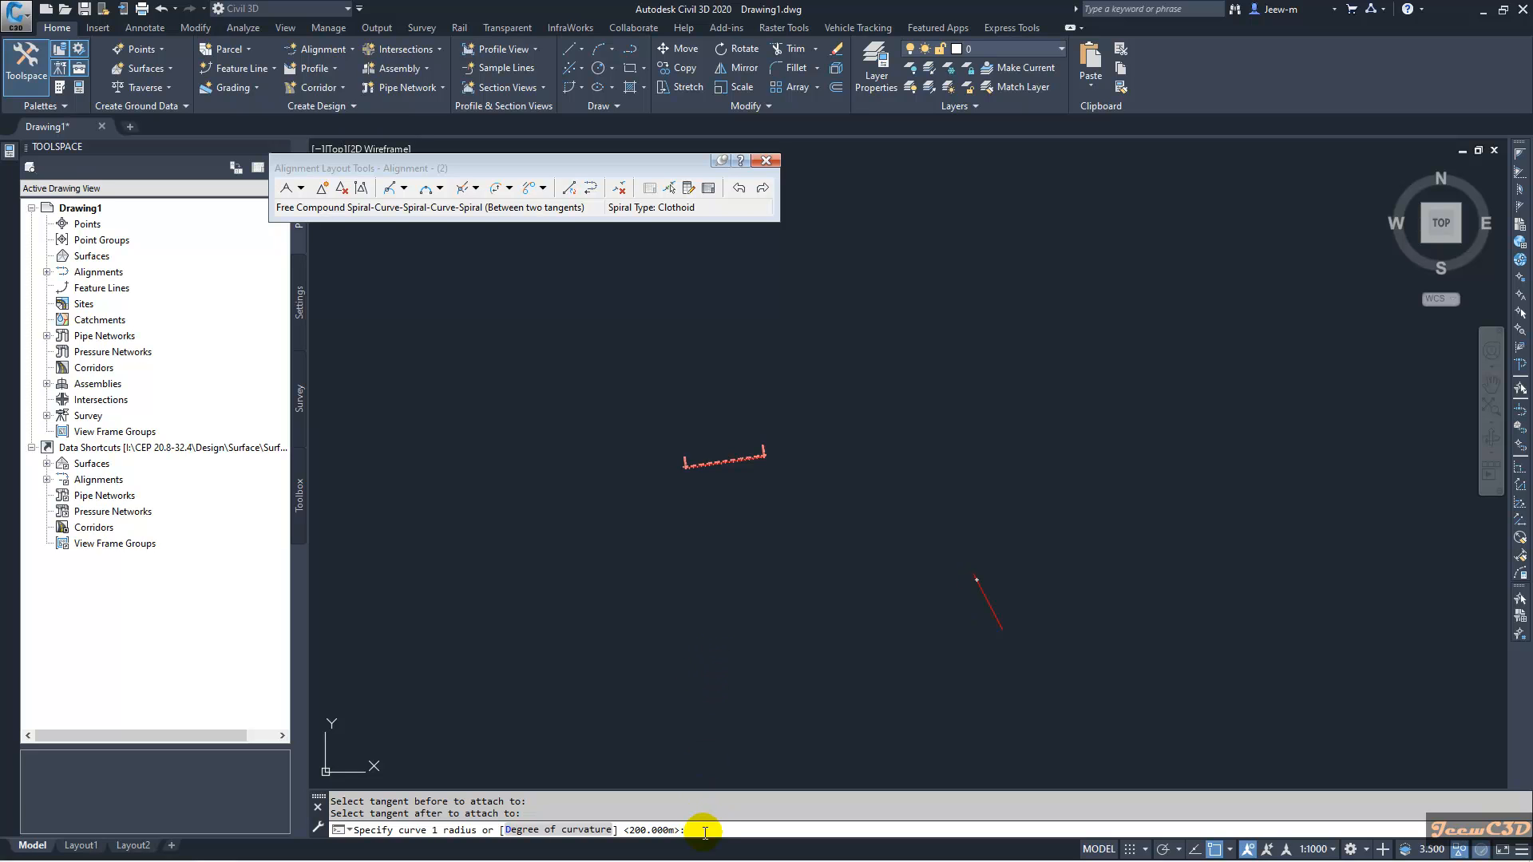
Set the compound curve's radii to 400 m for curve 1 and 600 m for curve 2
{"action": "type", "text": "400"}
{"action": "key", "text": "Return"}
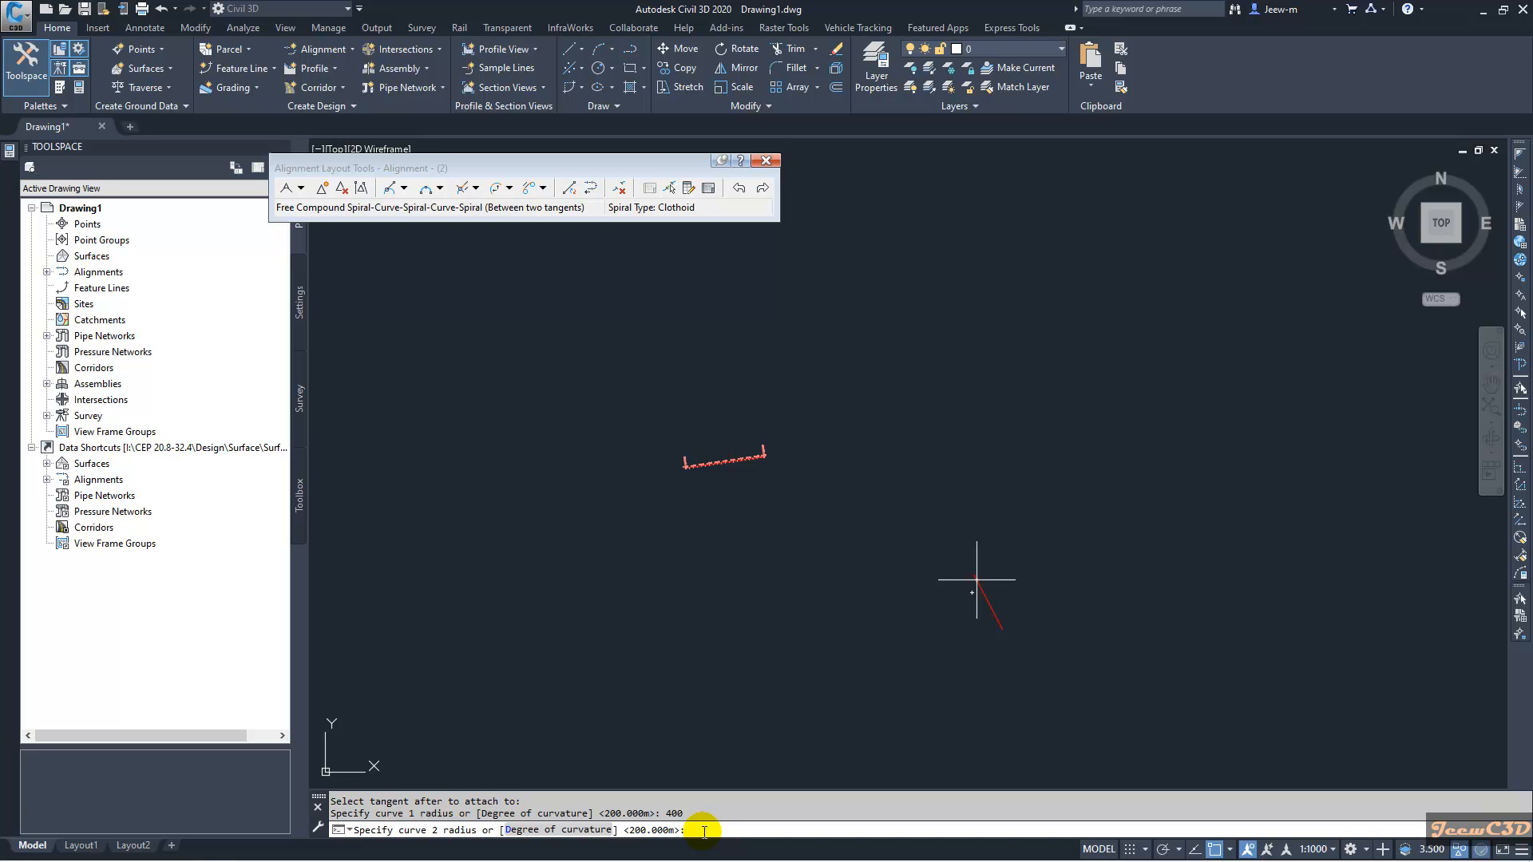
{"action": "type", "text": "600"}
{"action": "key", "text": "Return"}
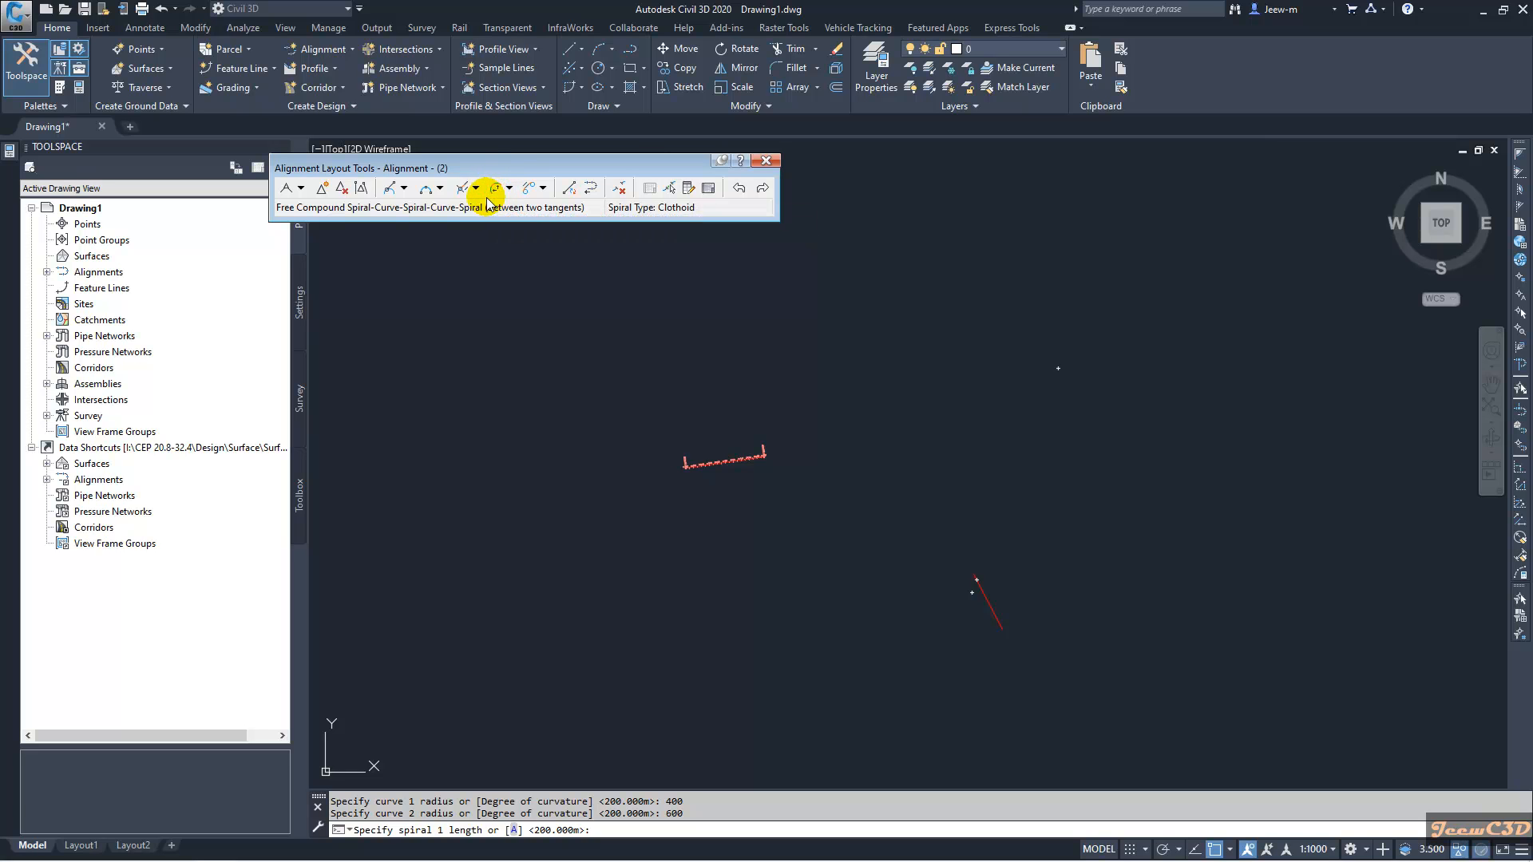
Set the compound curve's spiral lengths to 50 m for spiral 1 and 45 m for spirals 2 and 3
{"action": "left_click", "coordinate": [618, 830]}
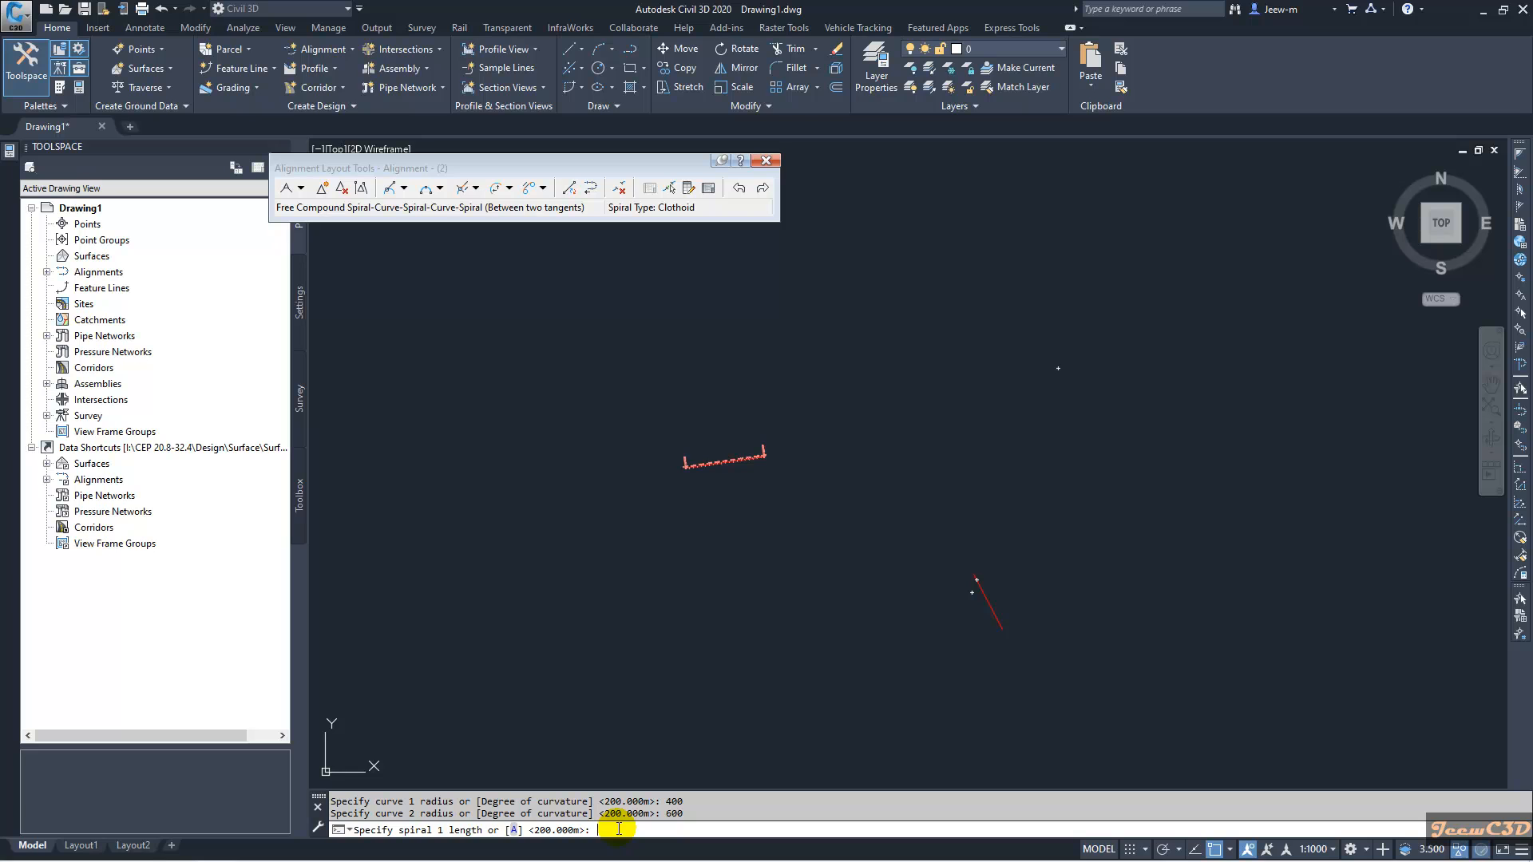
{"action": "type", "text": "50"}
{"action": "key", "text": "Return"}
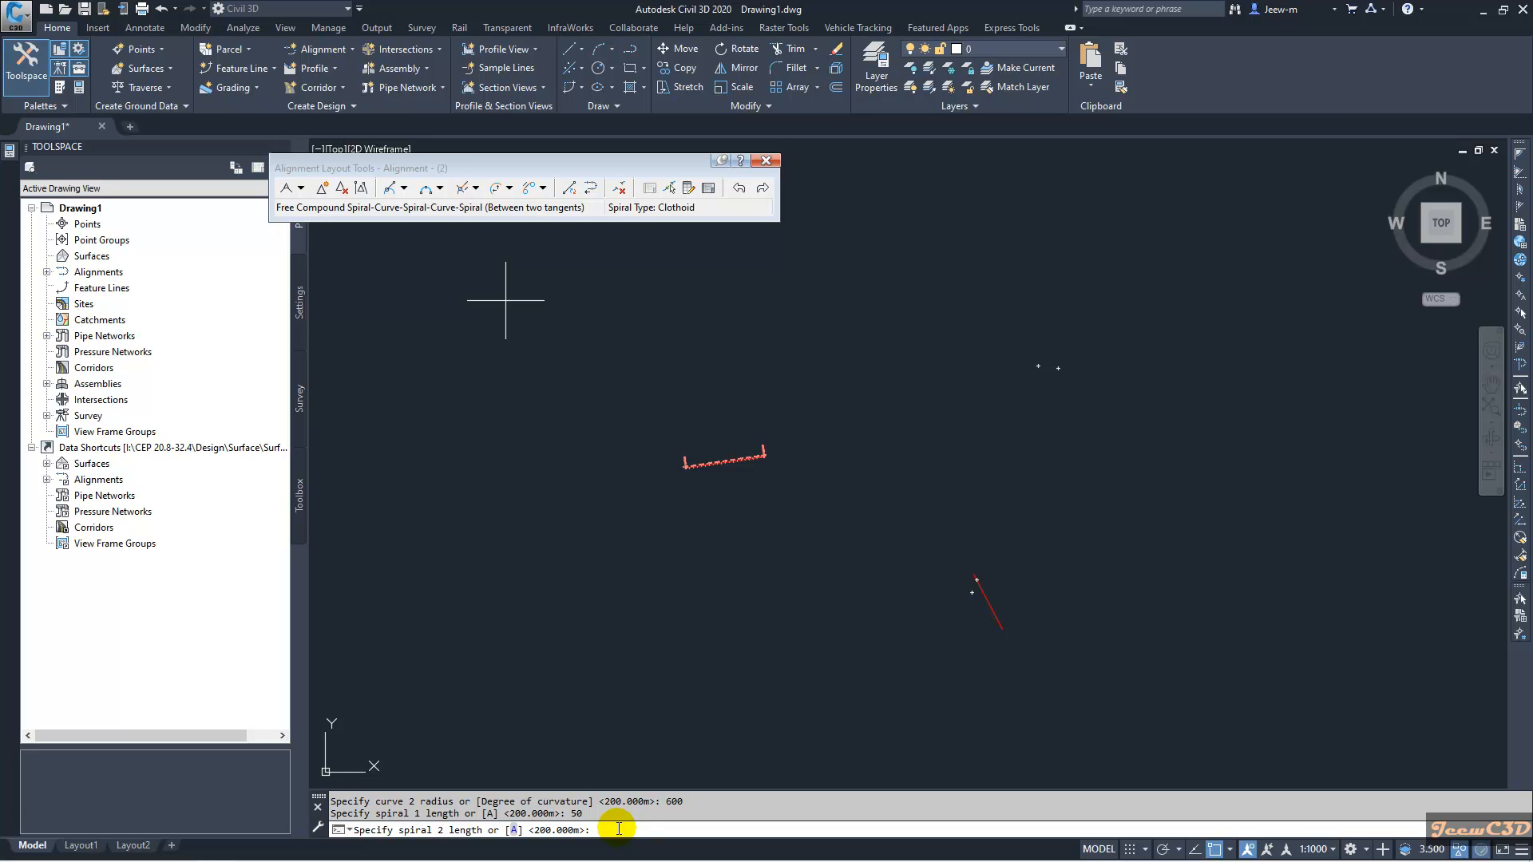
{"action": "type", "text": "45"}
{"action": "key", "text": "Return"}
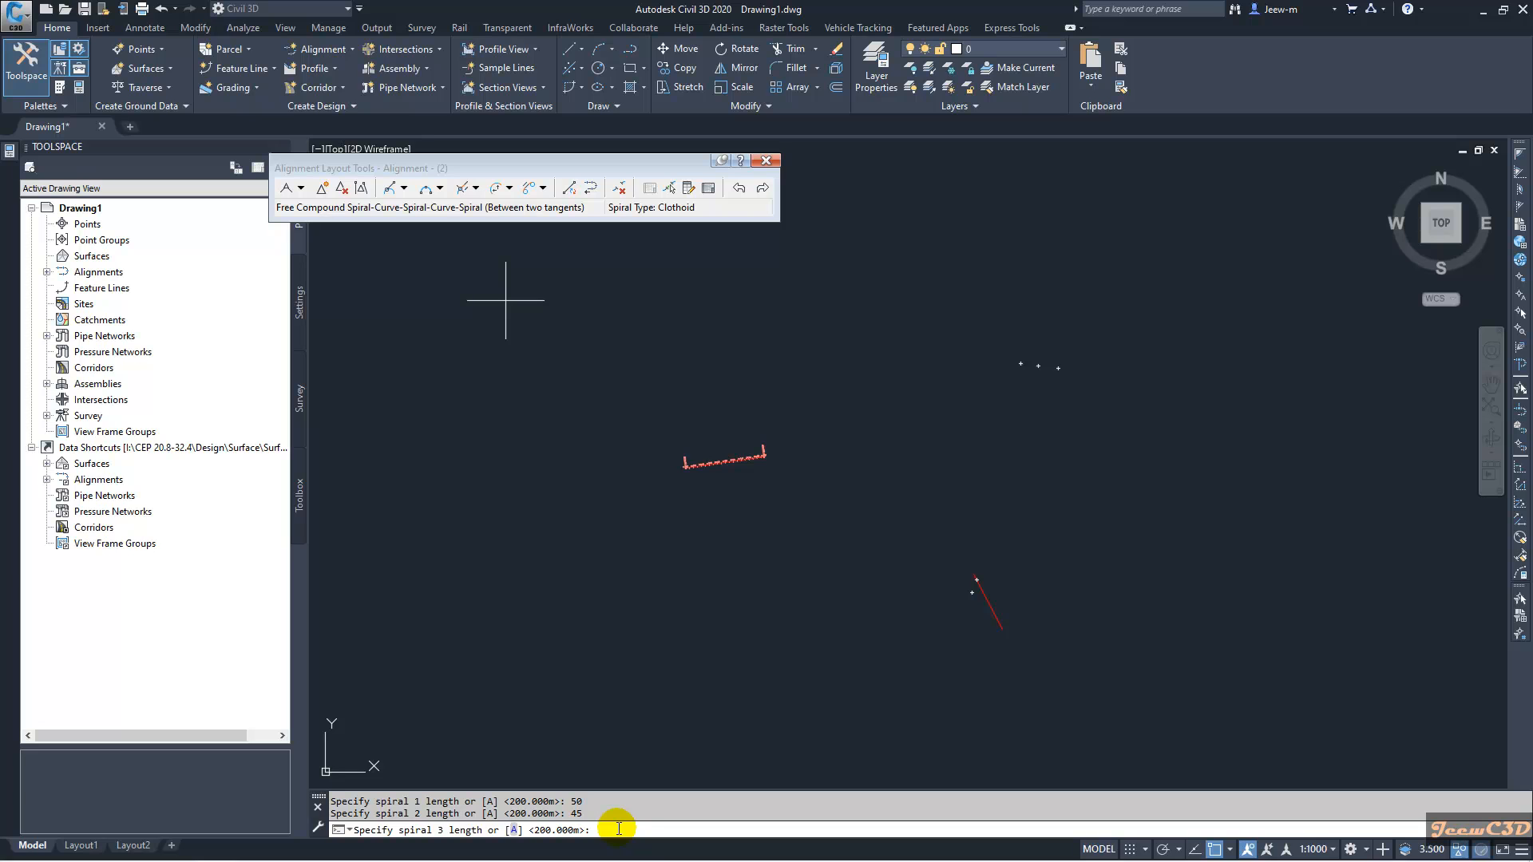
{"action": "type", "text": "45"}
{"action": "key", "text": "Return"}
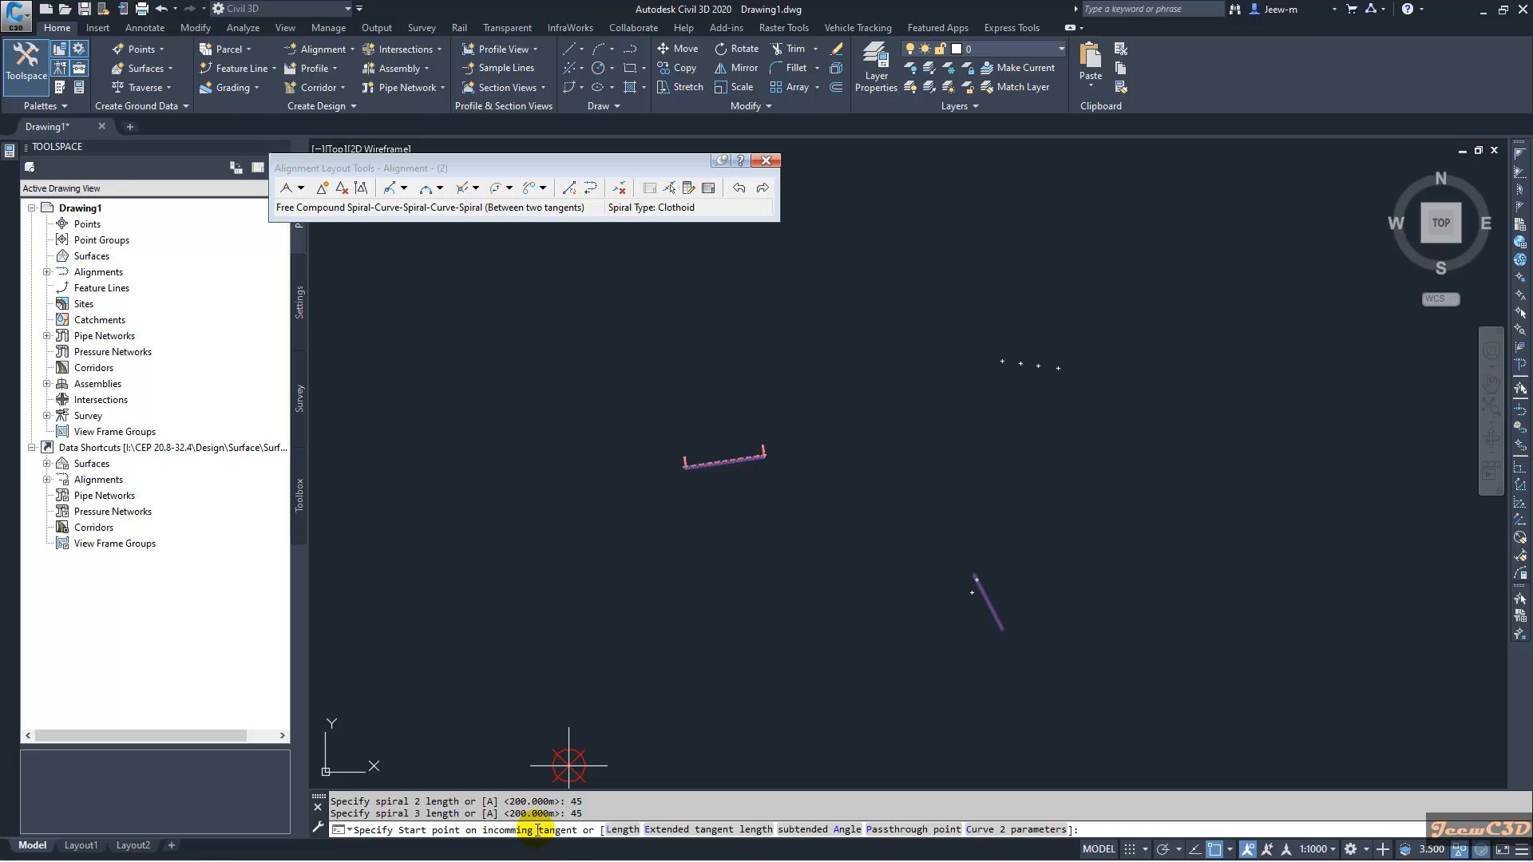
Place the compound curve's start point on the incoming tangent at about station 0+190 and finish the command
{"action": "scroll", "coordinate": [749, 472], "scroll_direction": "up", "scroll_amount": 8}
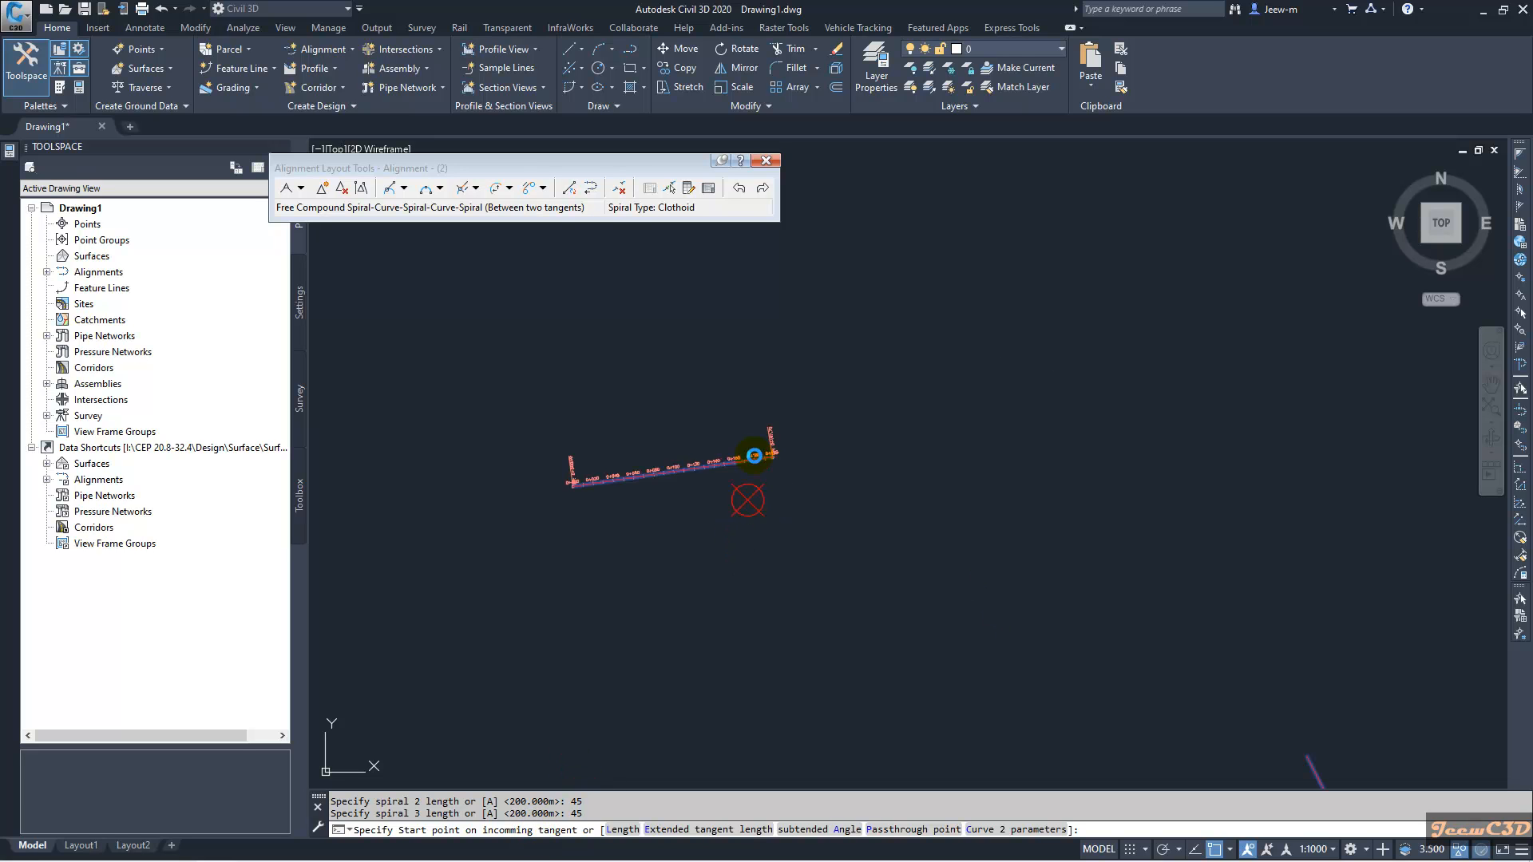
{"action": "scroll", "coordinate": [751, 462], "scroll_direction": "up", "scroll_amount": 2}
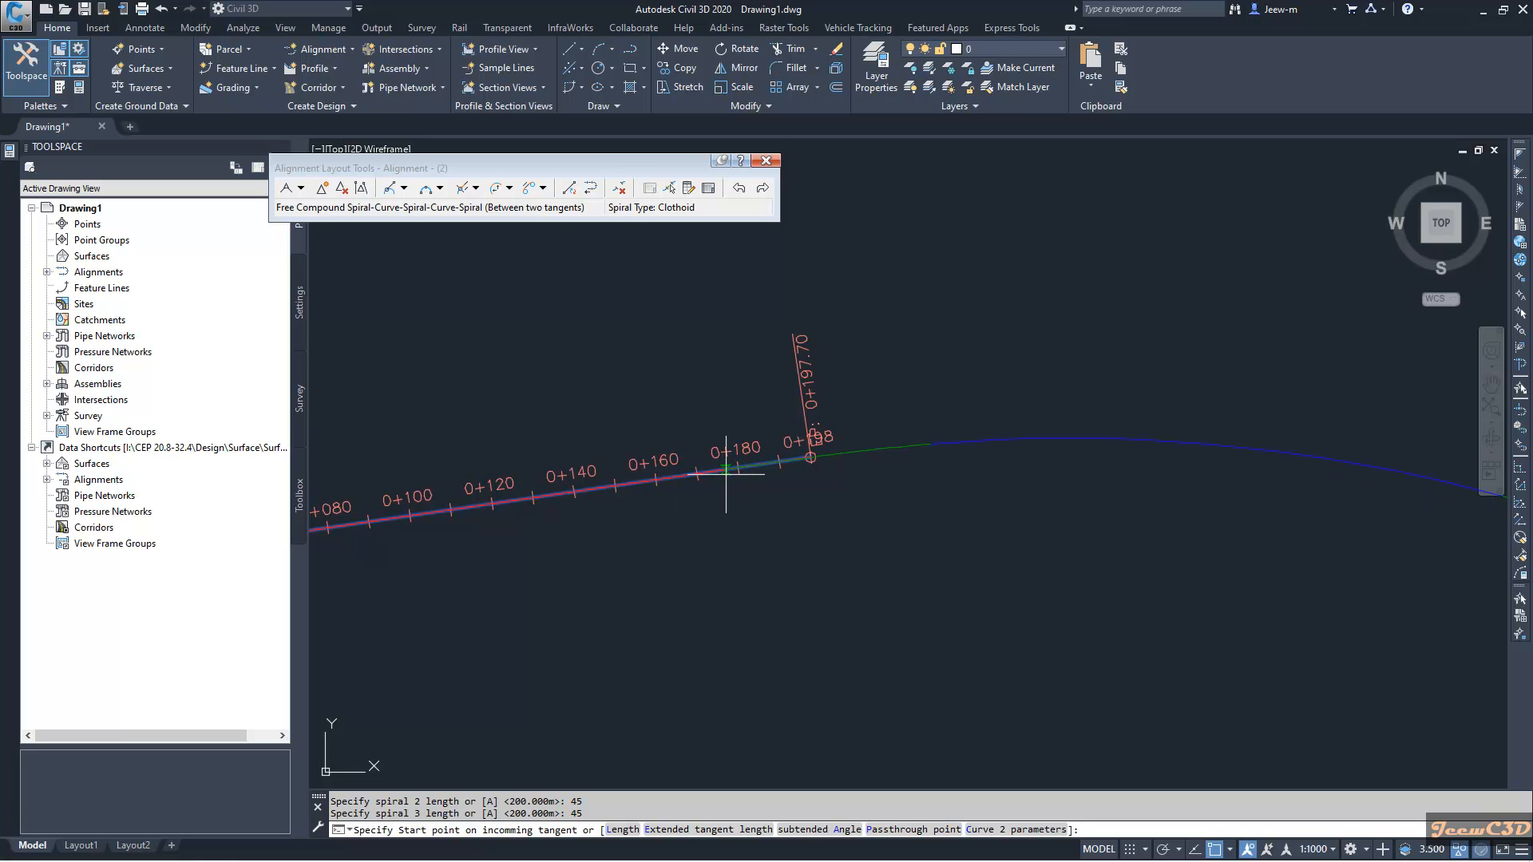
{"action": "scroll", "coordinate": [729, 476], "scroll_direction": "down", "scroll_amount": 4}
{"action": "scroll", "coordinate": [730, 474], "scroll_direction": "down", "scroll_amount": 2}
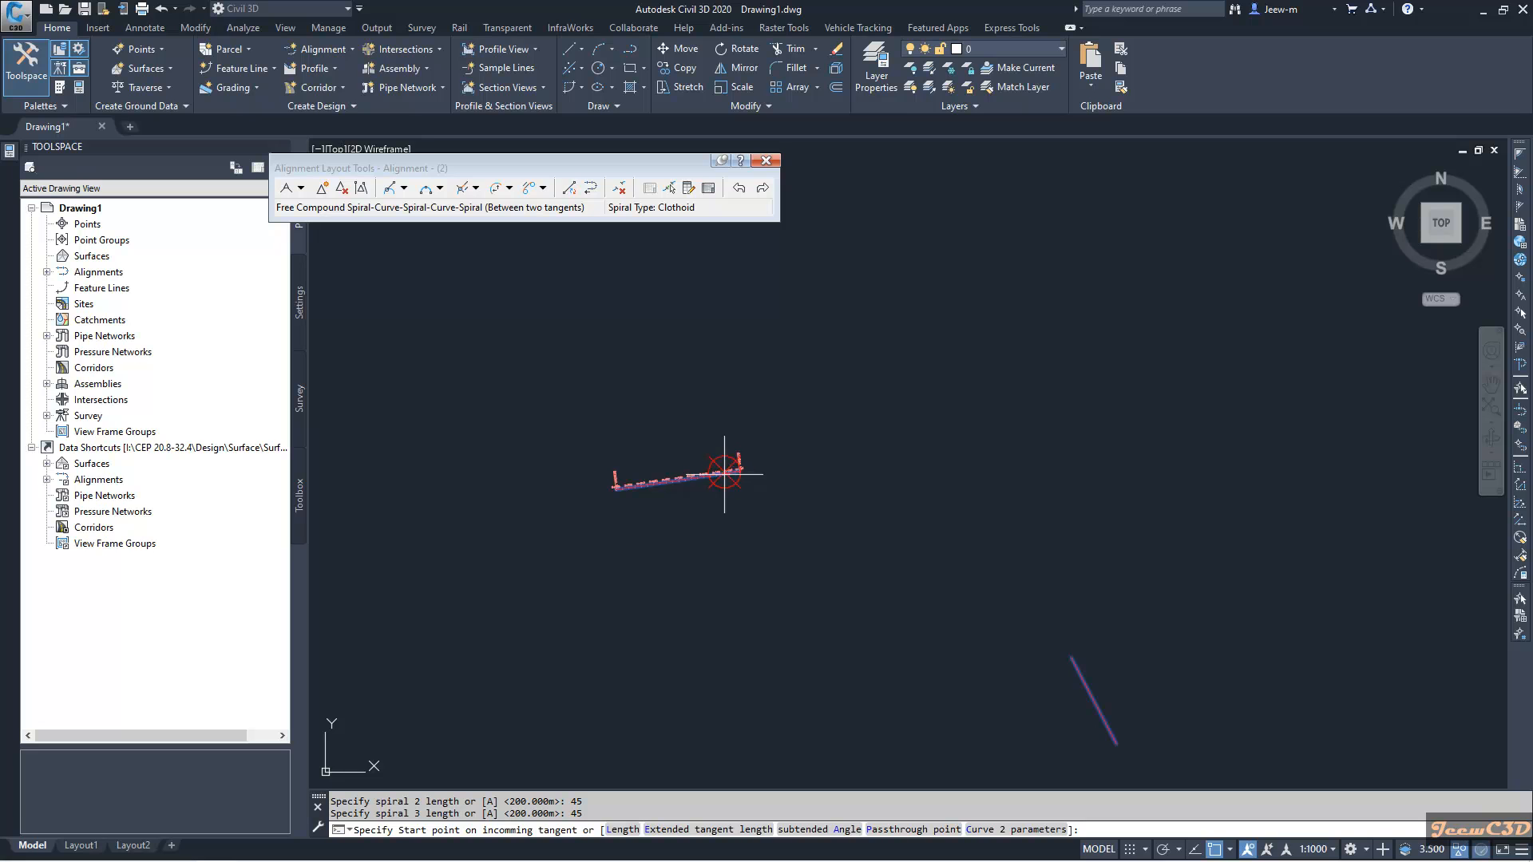
{"action": "scroll", "coordinate": [721, 474], "scroll_direction": "up", "scroll_amount": 2}
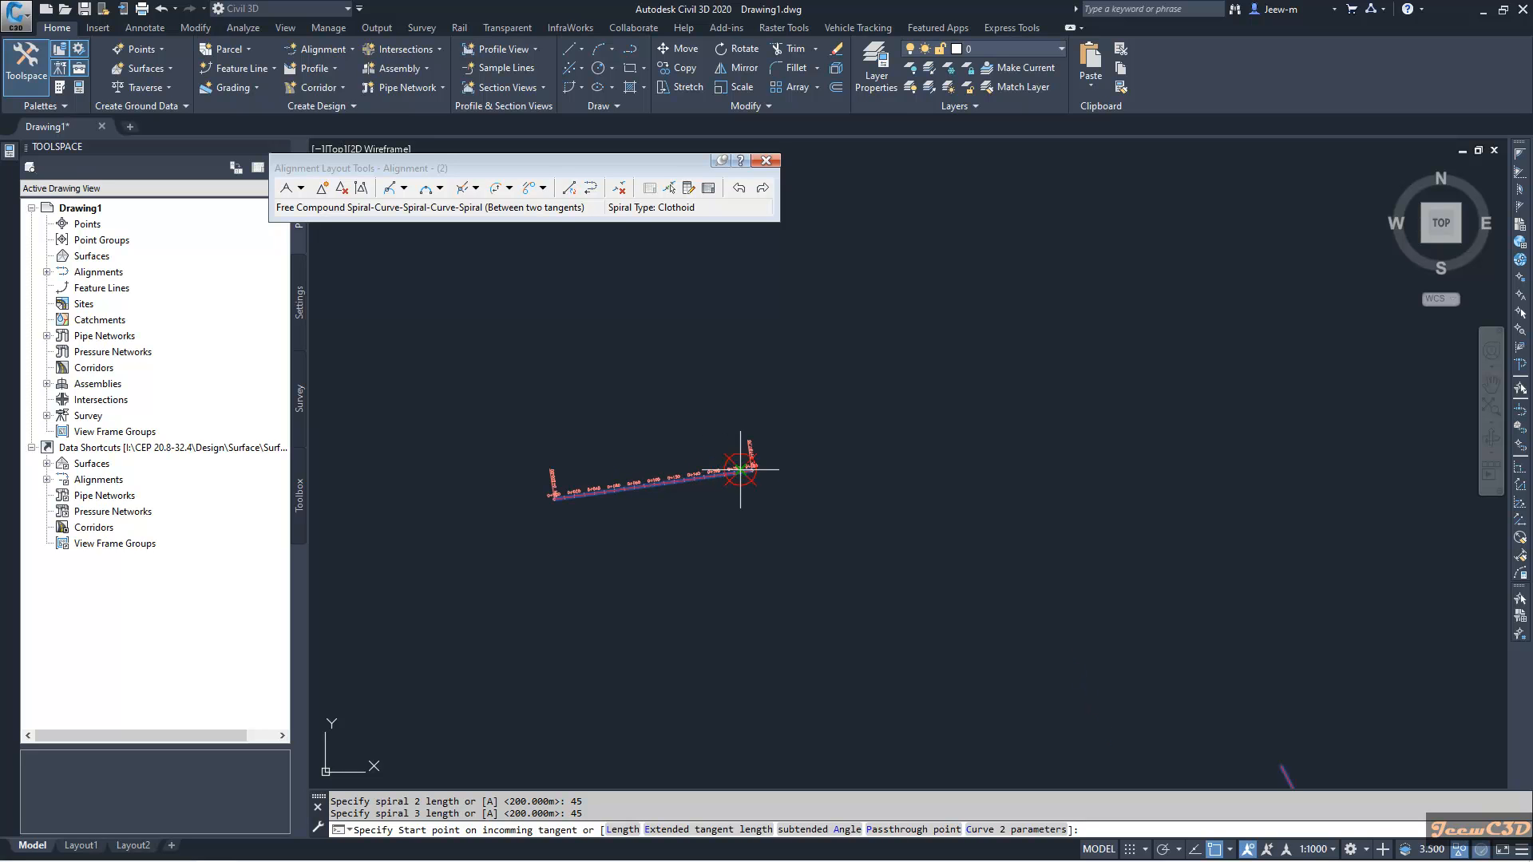
{"action": "scroll", "coordinate": [740, 470], "scroll_direction": "up", "scroll_amount": 2}
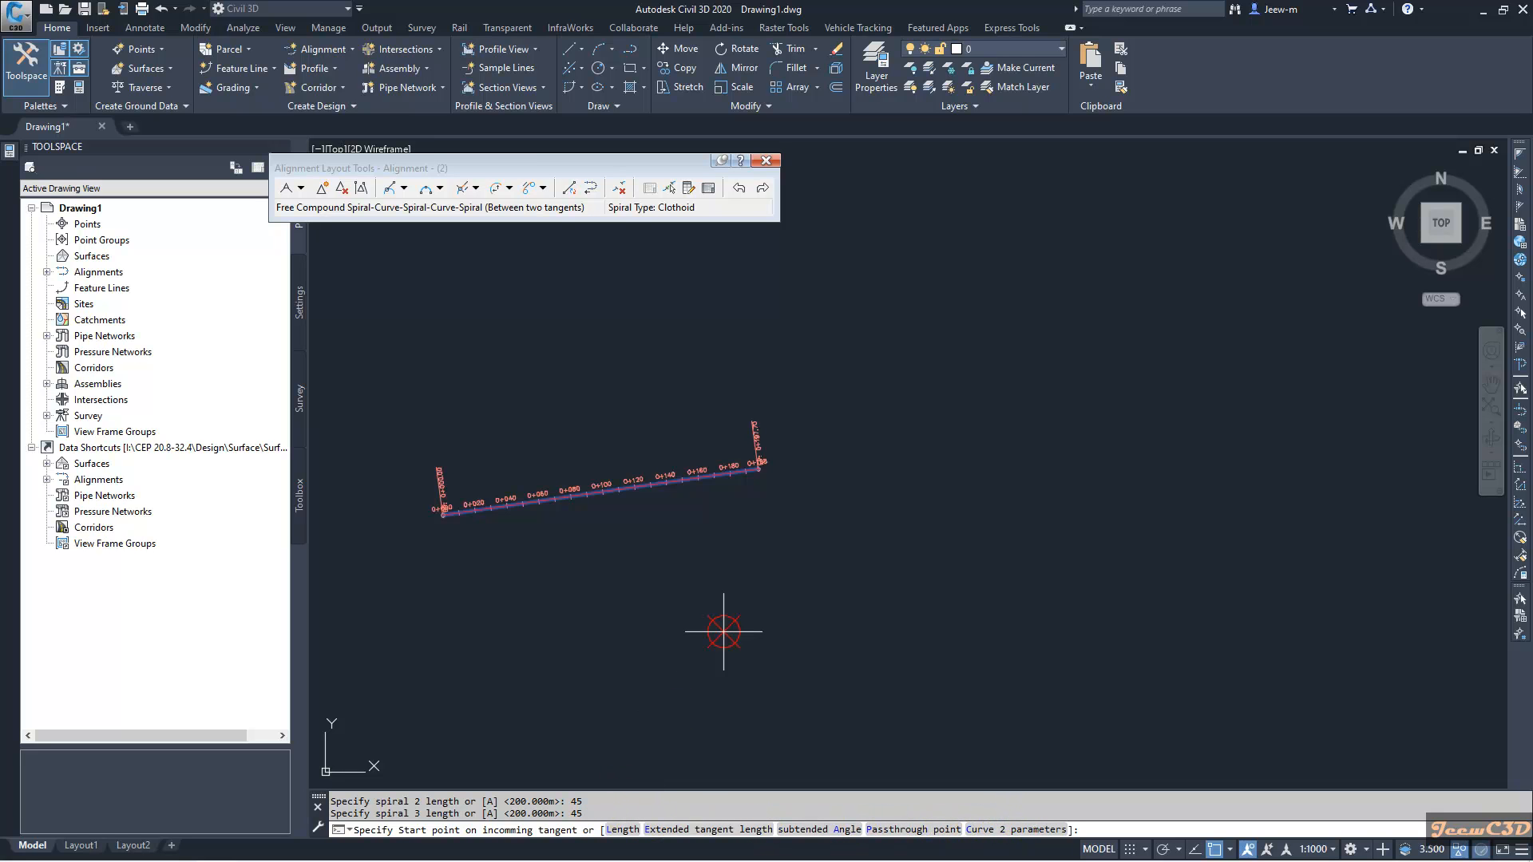
{"action": "scroll", "coordinate": [780, 506], "scroll_direction": "up", "scroll_amount": 4}
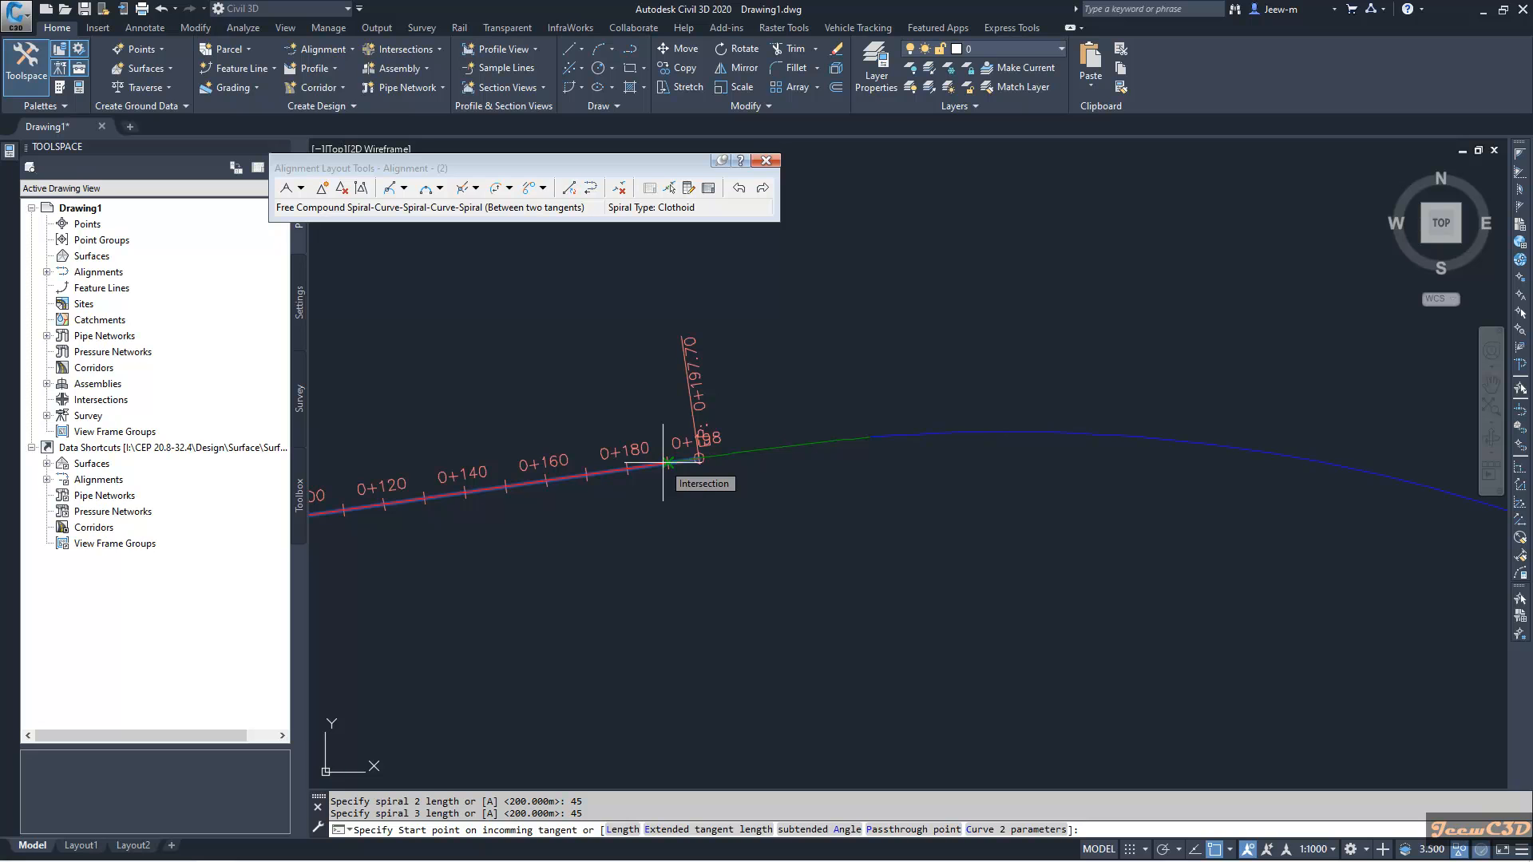
{"action": "left_click", "coordinate": [663, 463]}
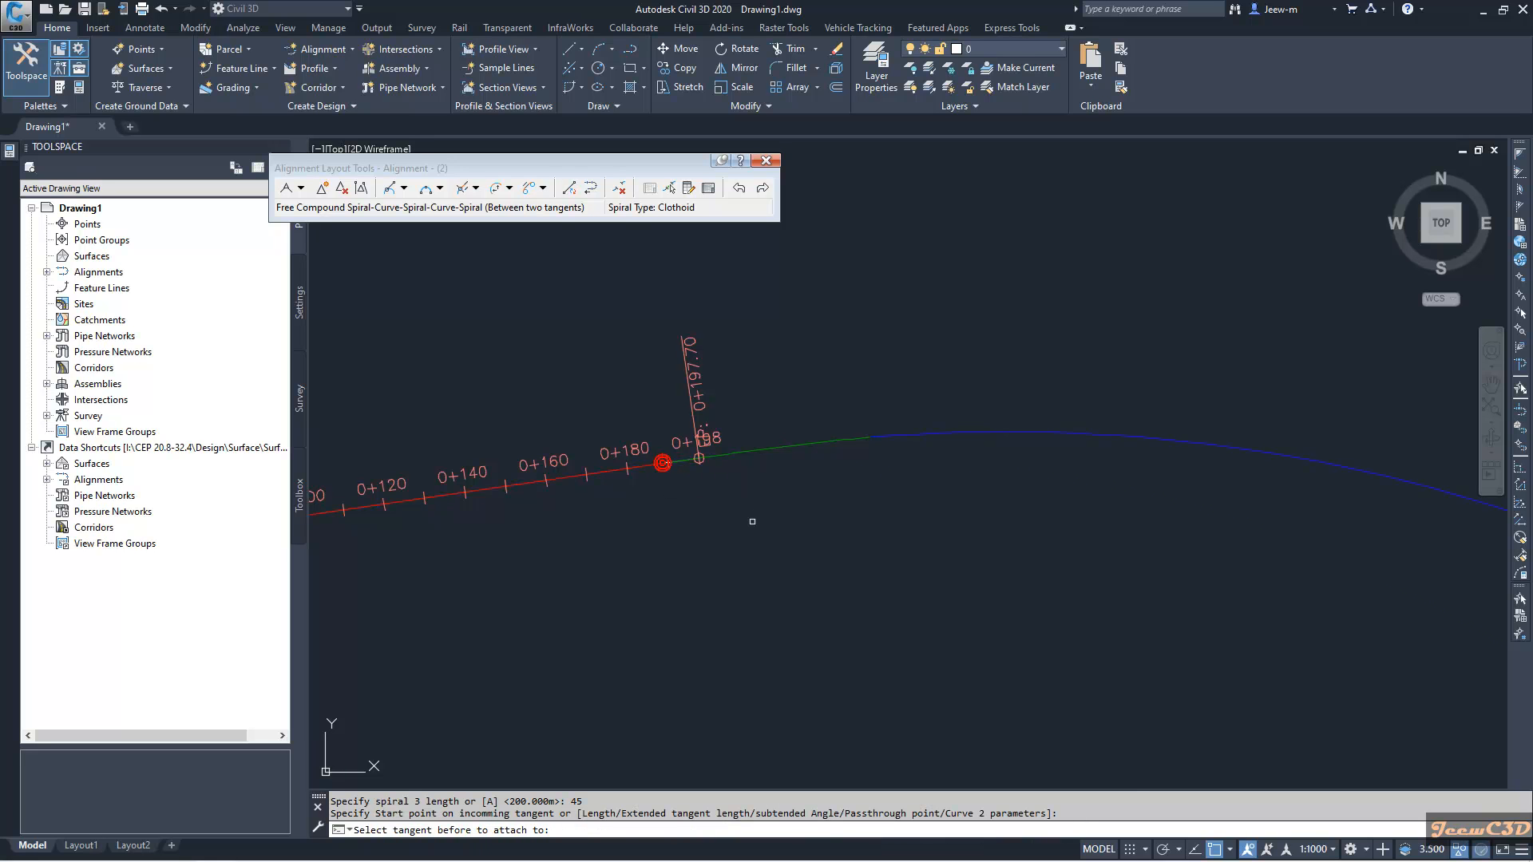
{"action": "scroll", "coordinate": [807, 511], "scroll_direction": "down", "scroll_amount": 3}
{"action": "key", "text": "Return"}
{"action": "scroll", "coordinate": [931, 582], "scroll_direction": "up", "scroll_amount": 3}
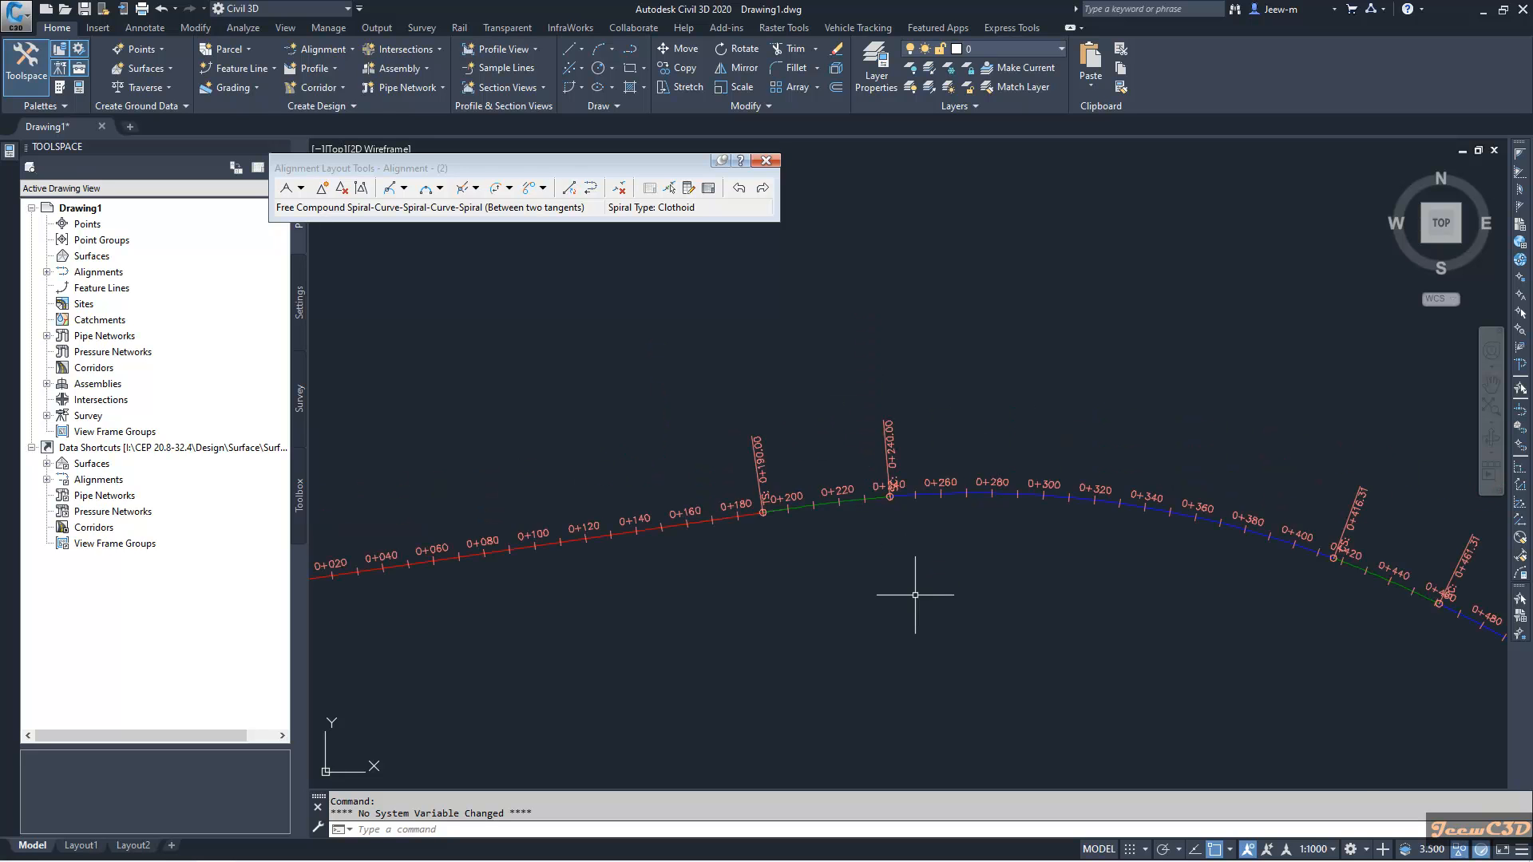
{"action": "scroll", "coordinate": [914, 602], "scroll_direction": "down", "scroll_amount": 5}
{"action": "scroll", "coordinate": [818, 524], "scroll_direction": "up", "scroll_amount": 5}
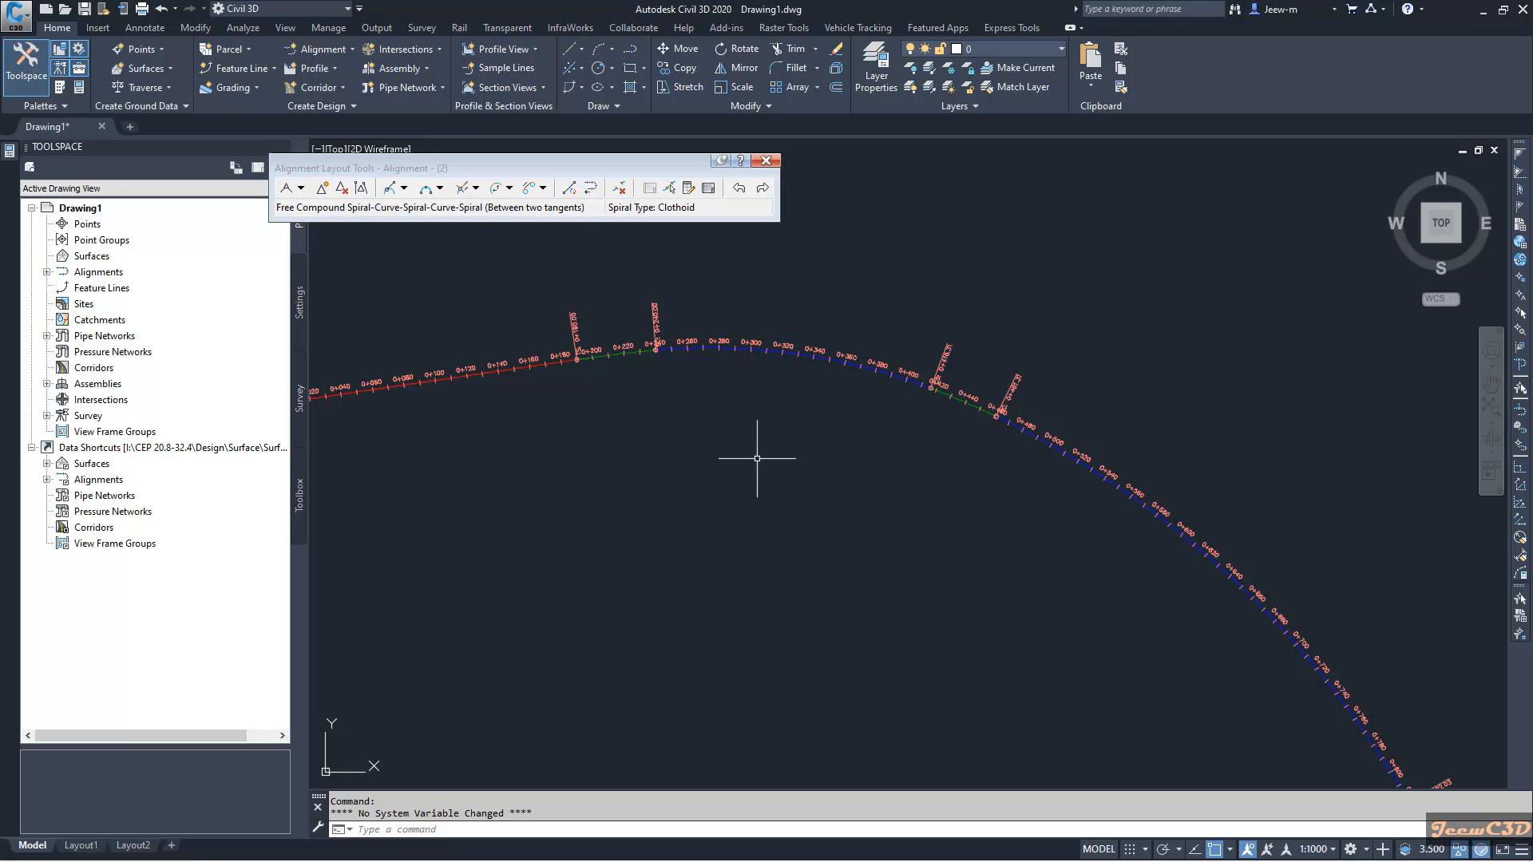
{"action": "scroll", "coordinate": [788, 510], "scroll_direction": "down", "scroll_amount": 2}
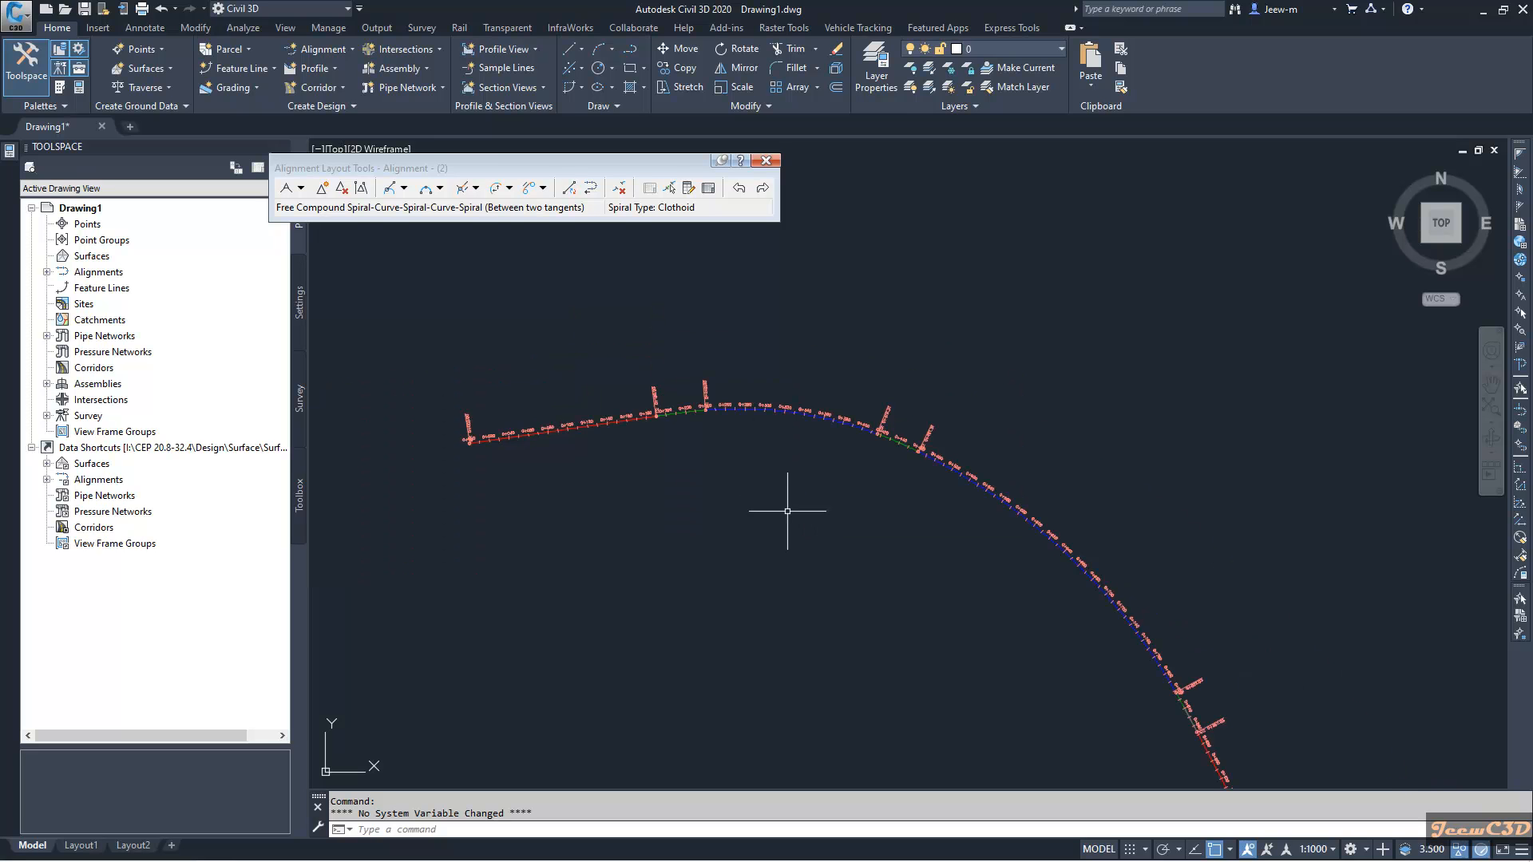
{"action": "scroll", "coordinate": [927, 582], "scroll_direction": "down", "scroll_amount": 1}
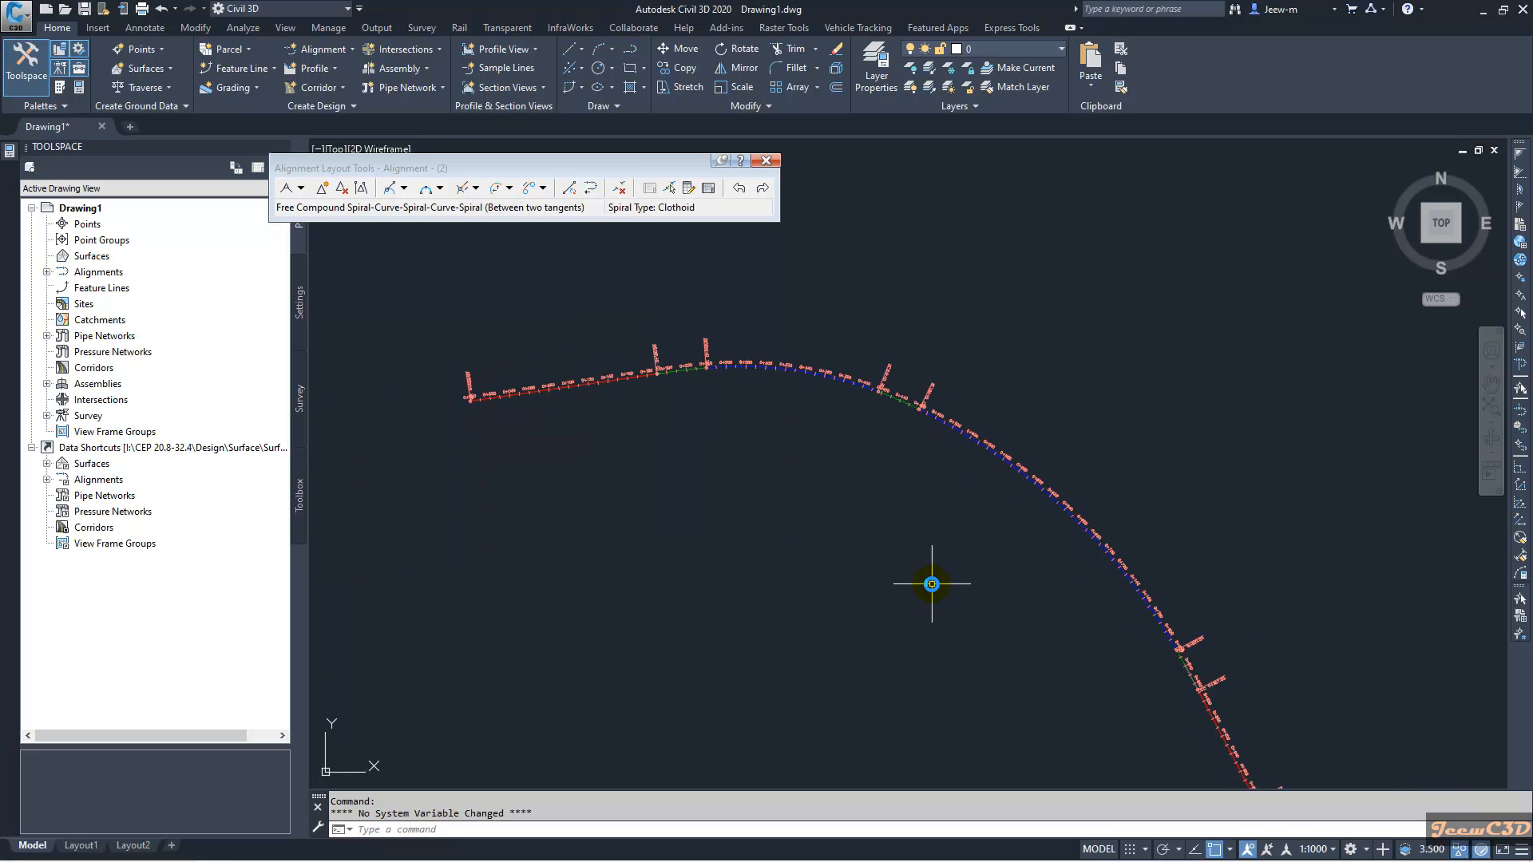
{"action": "scroll", "coordinate": [914, 591], "scroll_direction": "down", "scroll_amount": 3}
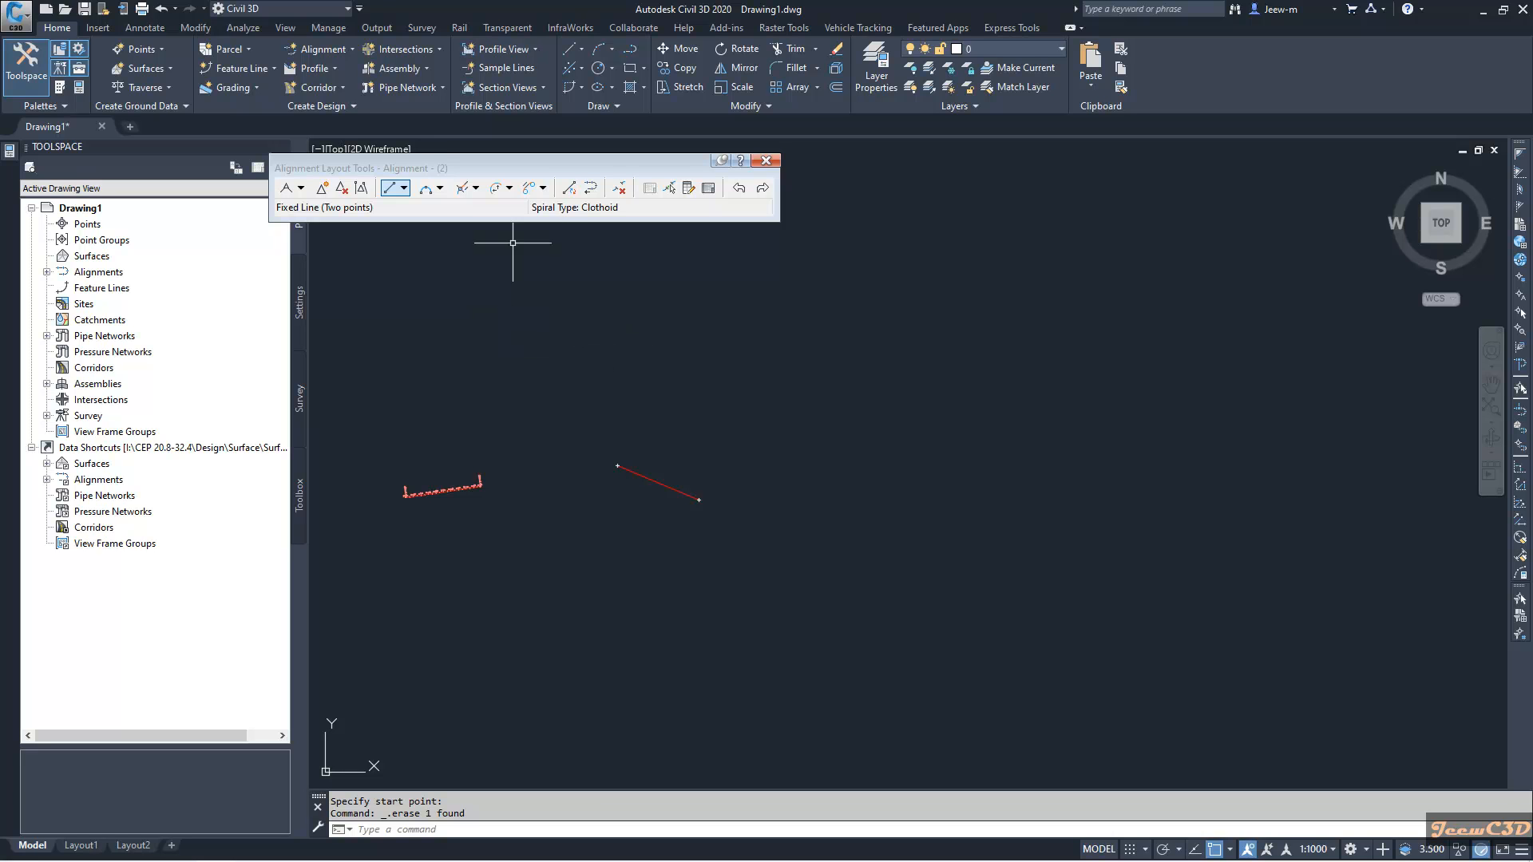
Start a Free Reverse Spiral-Curve-Spiral-Spiral-Curve-Spiral from the stationed tangent to the separate descending tangent
{"action": "left_click", "coordinate": [508, 189]}
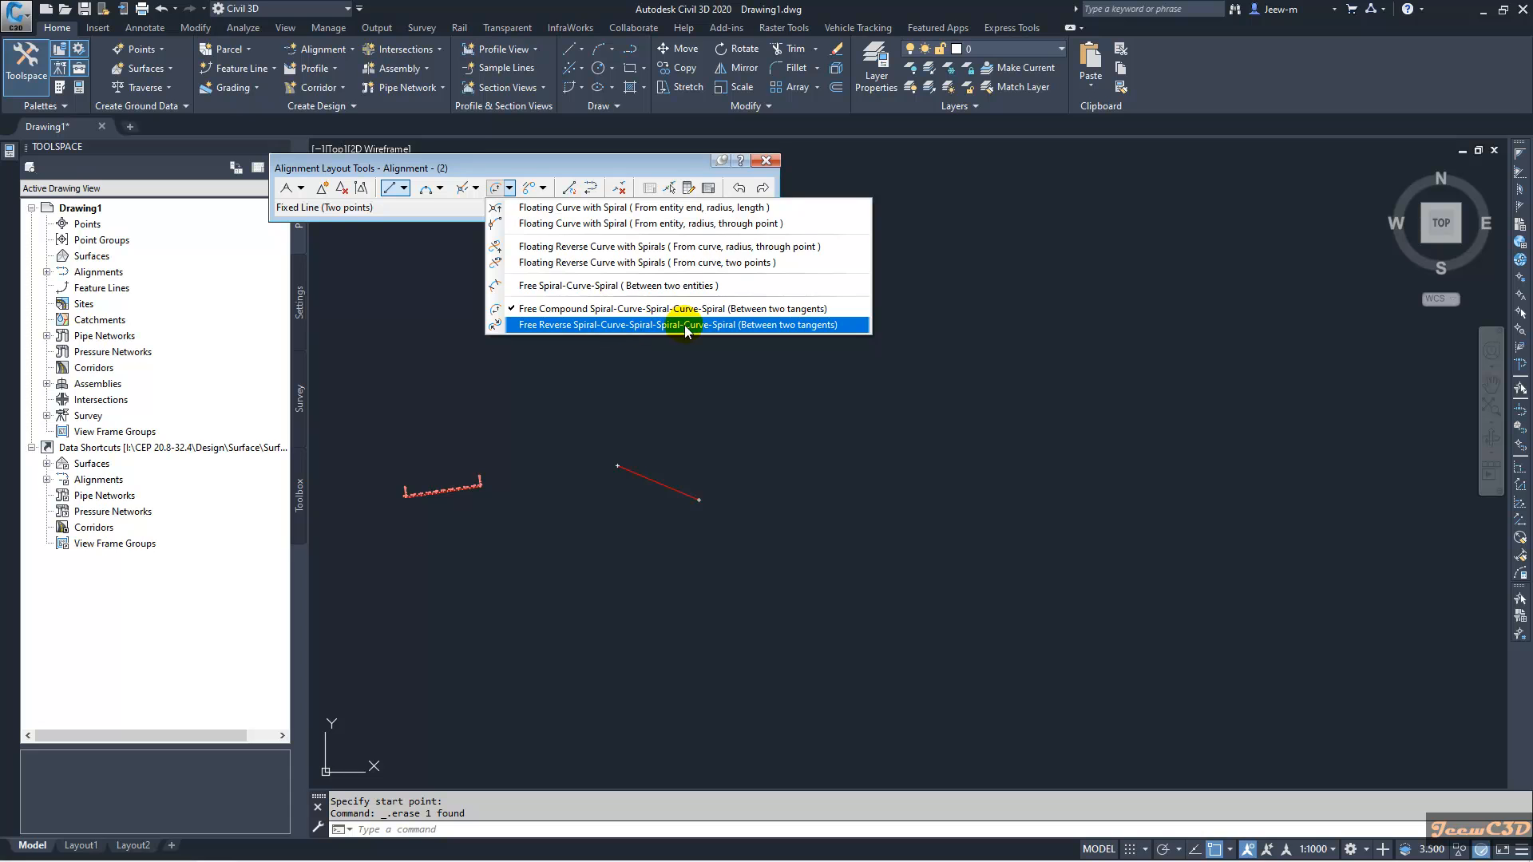
{"action": "left_click", "coordinate": [650, 325]}
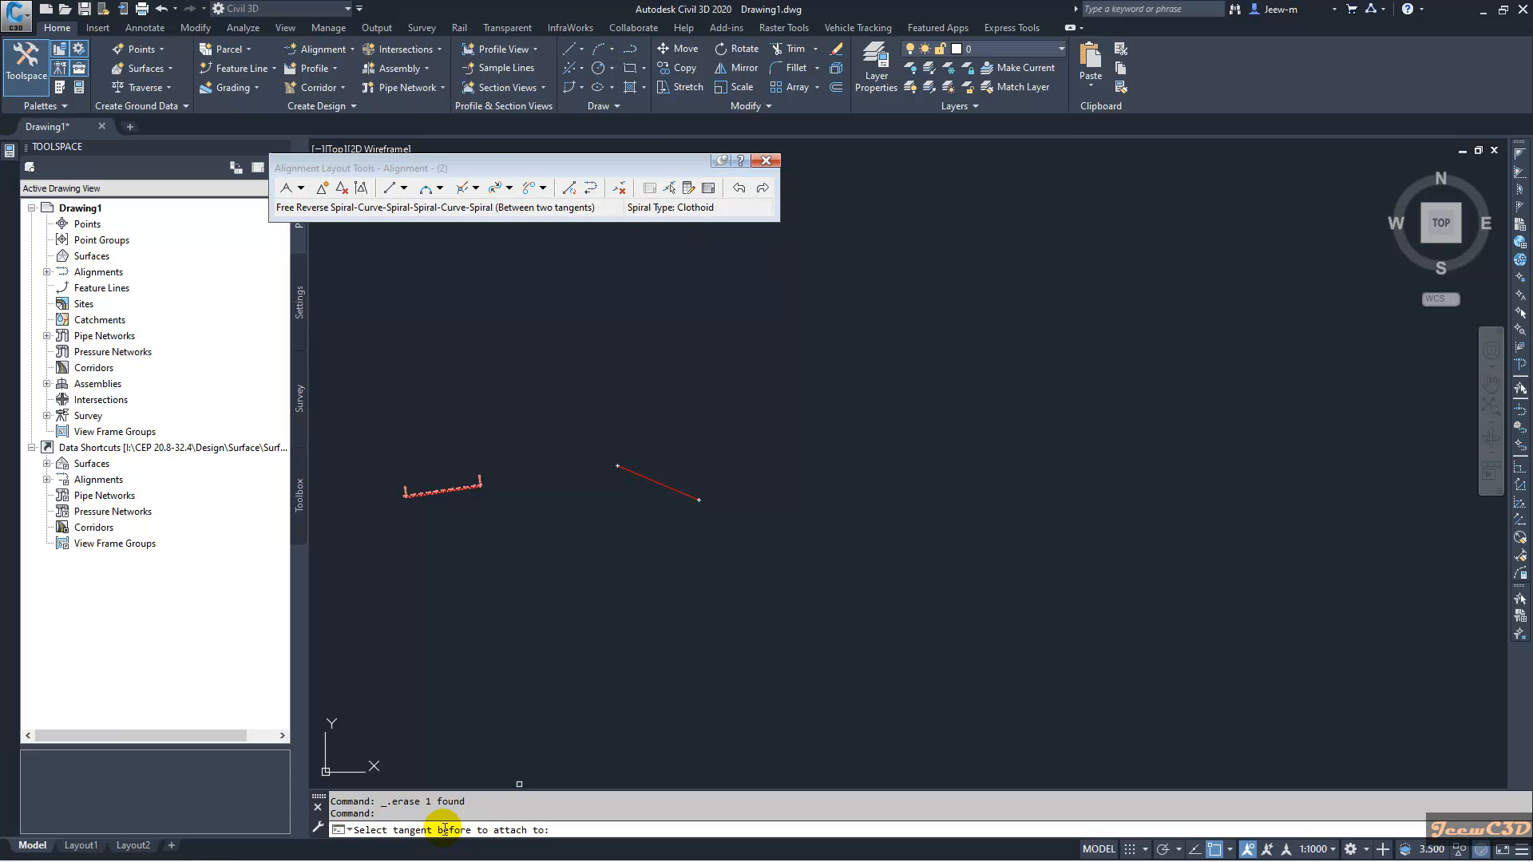
{"action": "scroll", "coordinate": [472, 471], "scroll_direction": "up", "scroll_amount": 8}
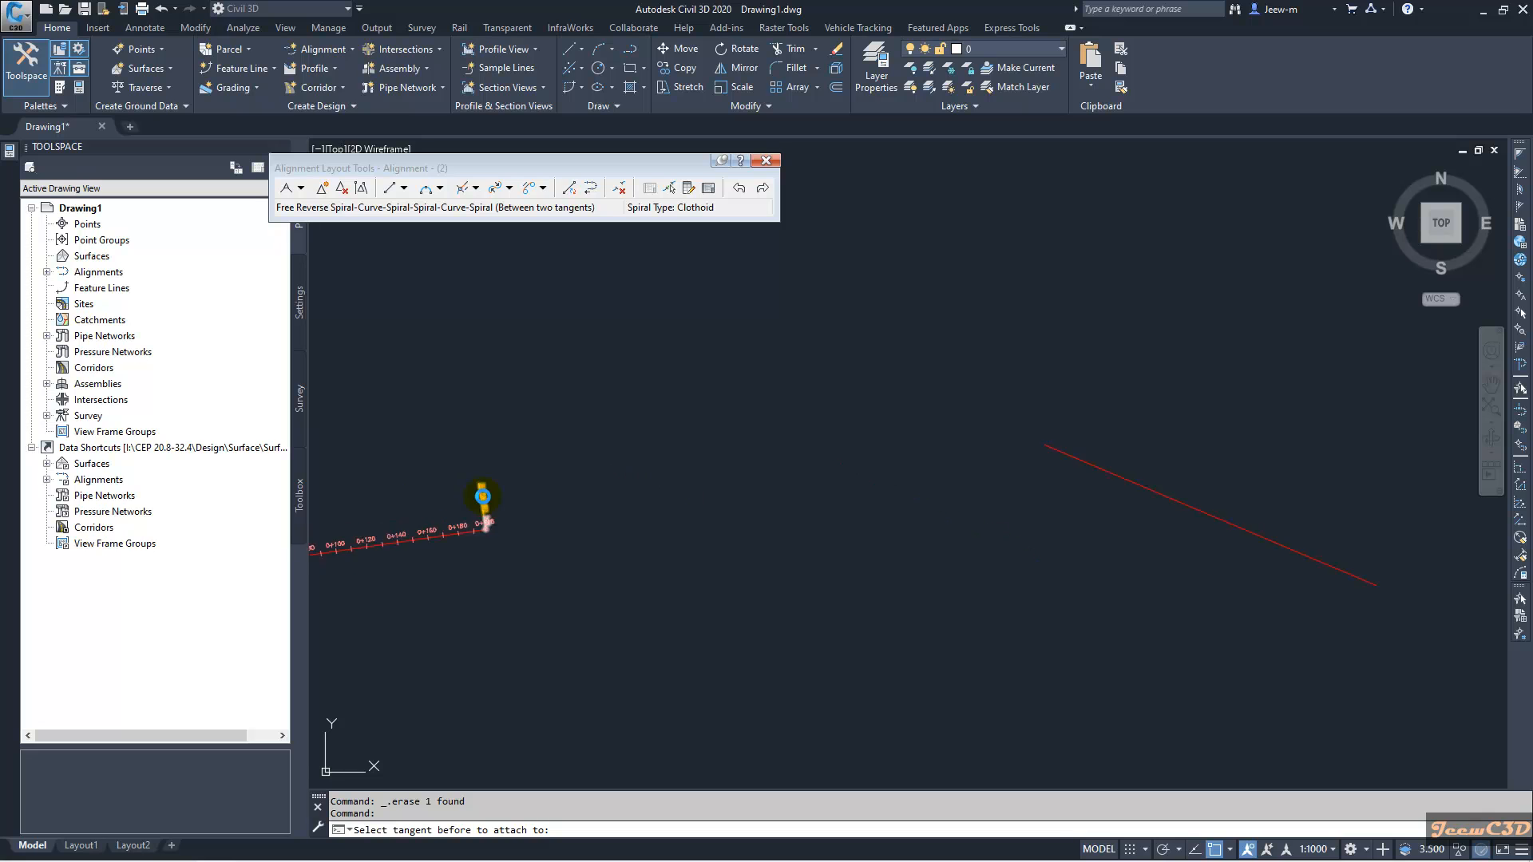
{"action": "left_click", "coordinate": [476, 532]}
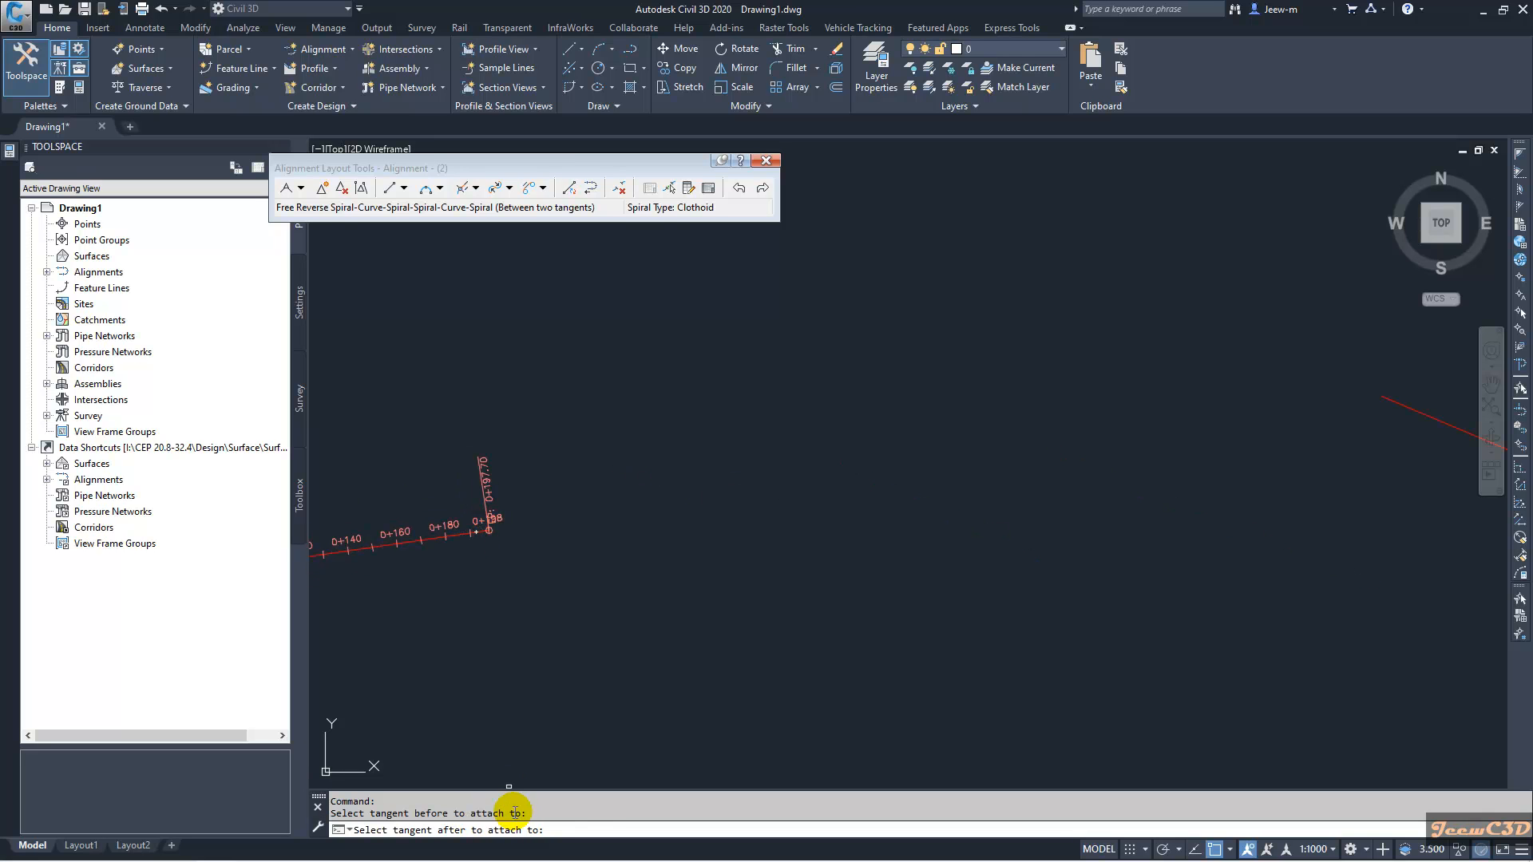
{"action": "scroll", "coordinate": [1223, 547], "scroll_direction": "down", "scroll_amount": 4}
{"action": "middle_click_drag", "start_coordinate": [1223, 548], "coordinate": [1019, 550]}
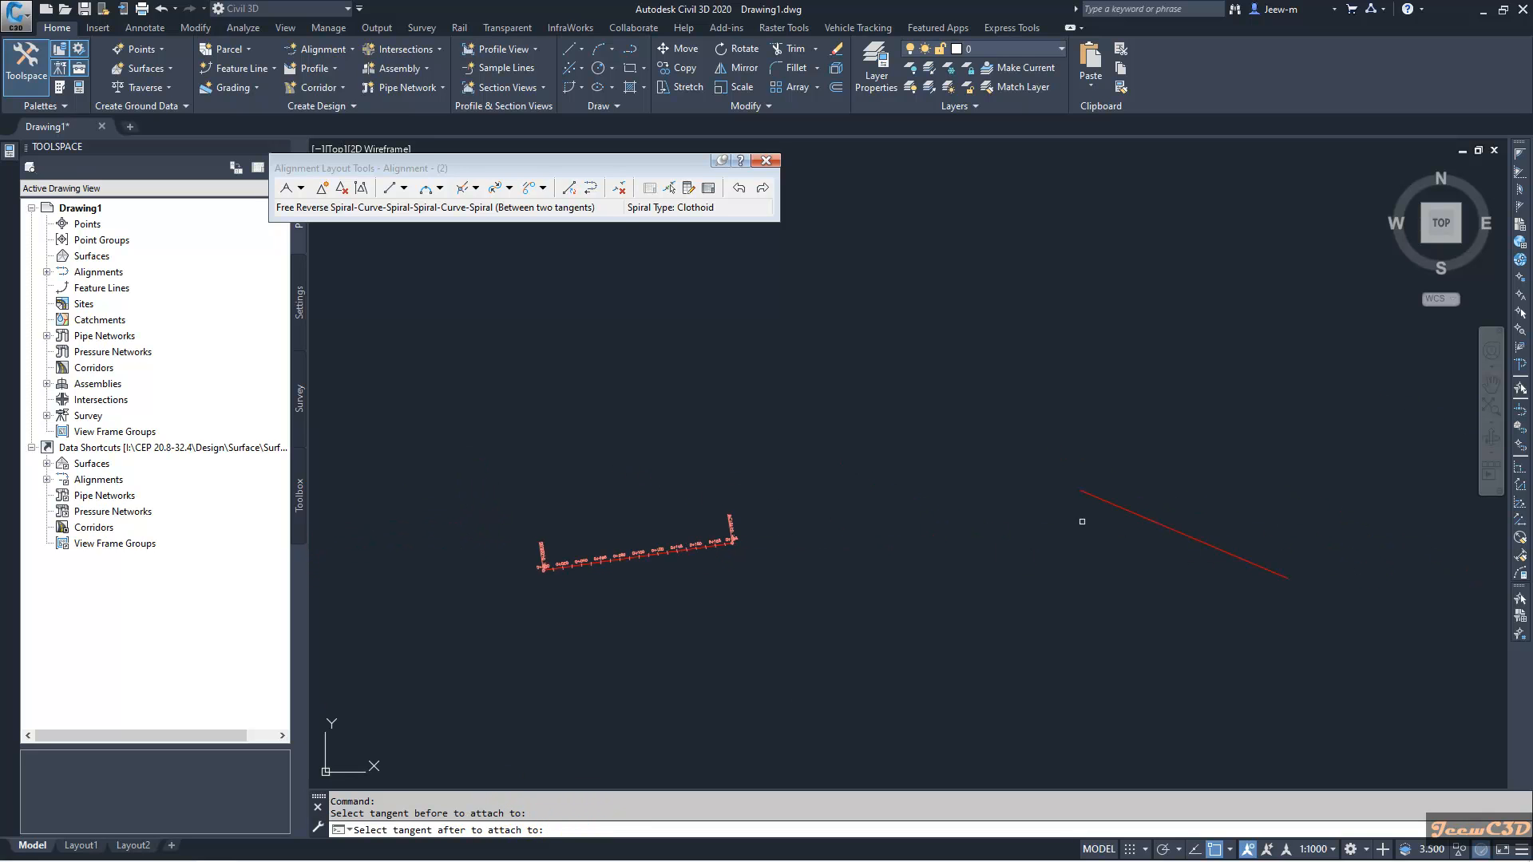
{"action": "left_click", "coordinate": [1101, 499]}
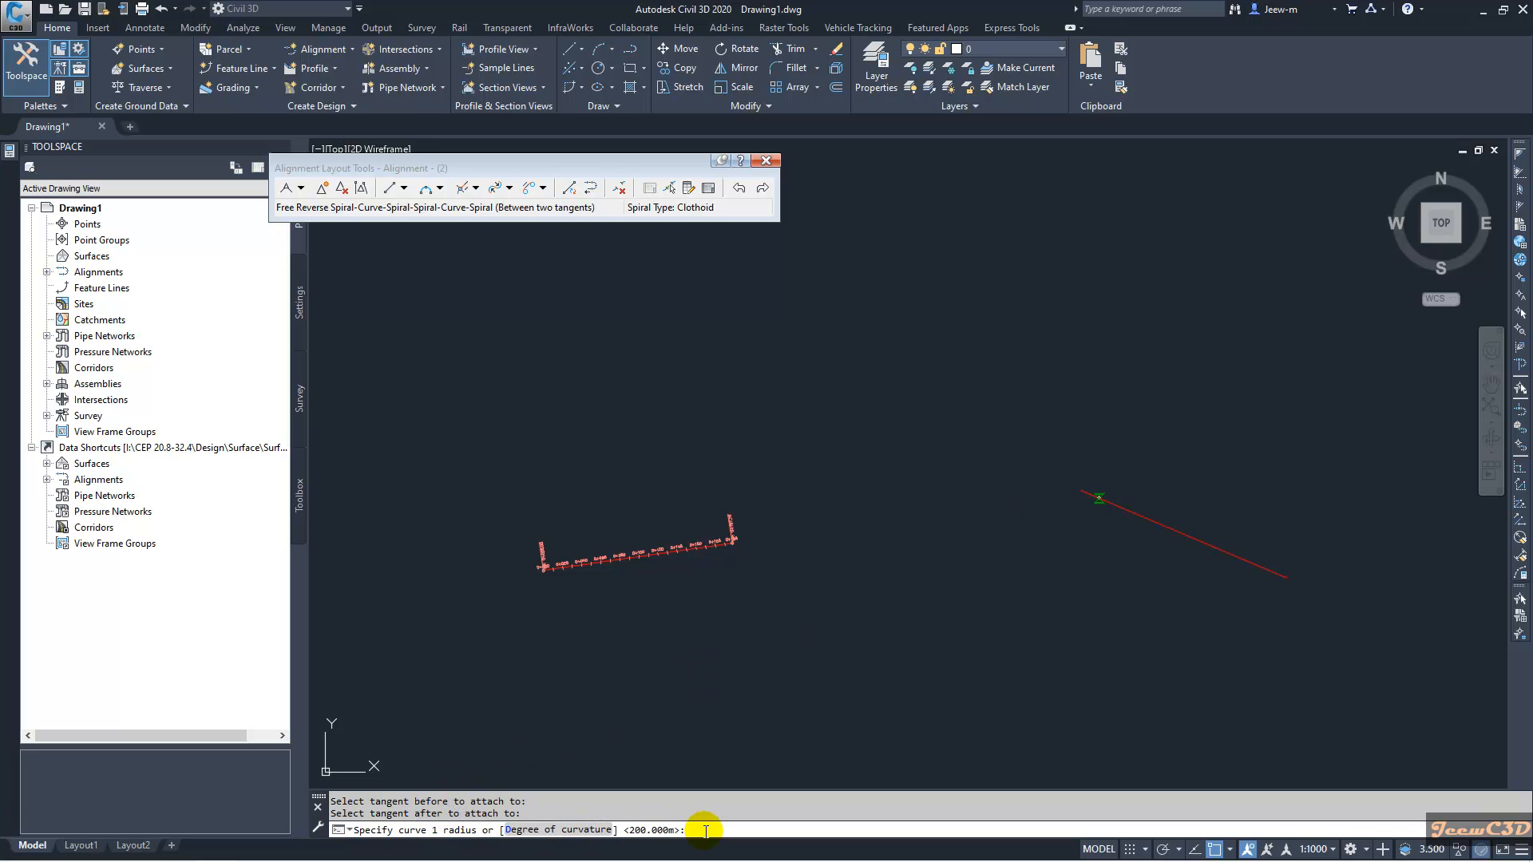
Set the reverse curve's curve 1 radius to 400 m and its spiral 1 and spiral 2 lengths to 50 m
{"action": "type", "text": "400"}
{"action": "key", "text": "Return"}
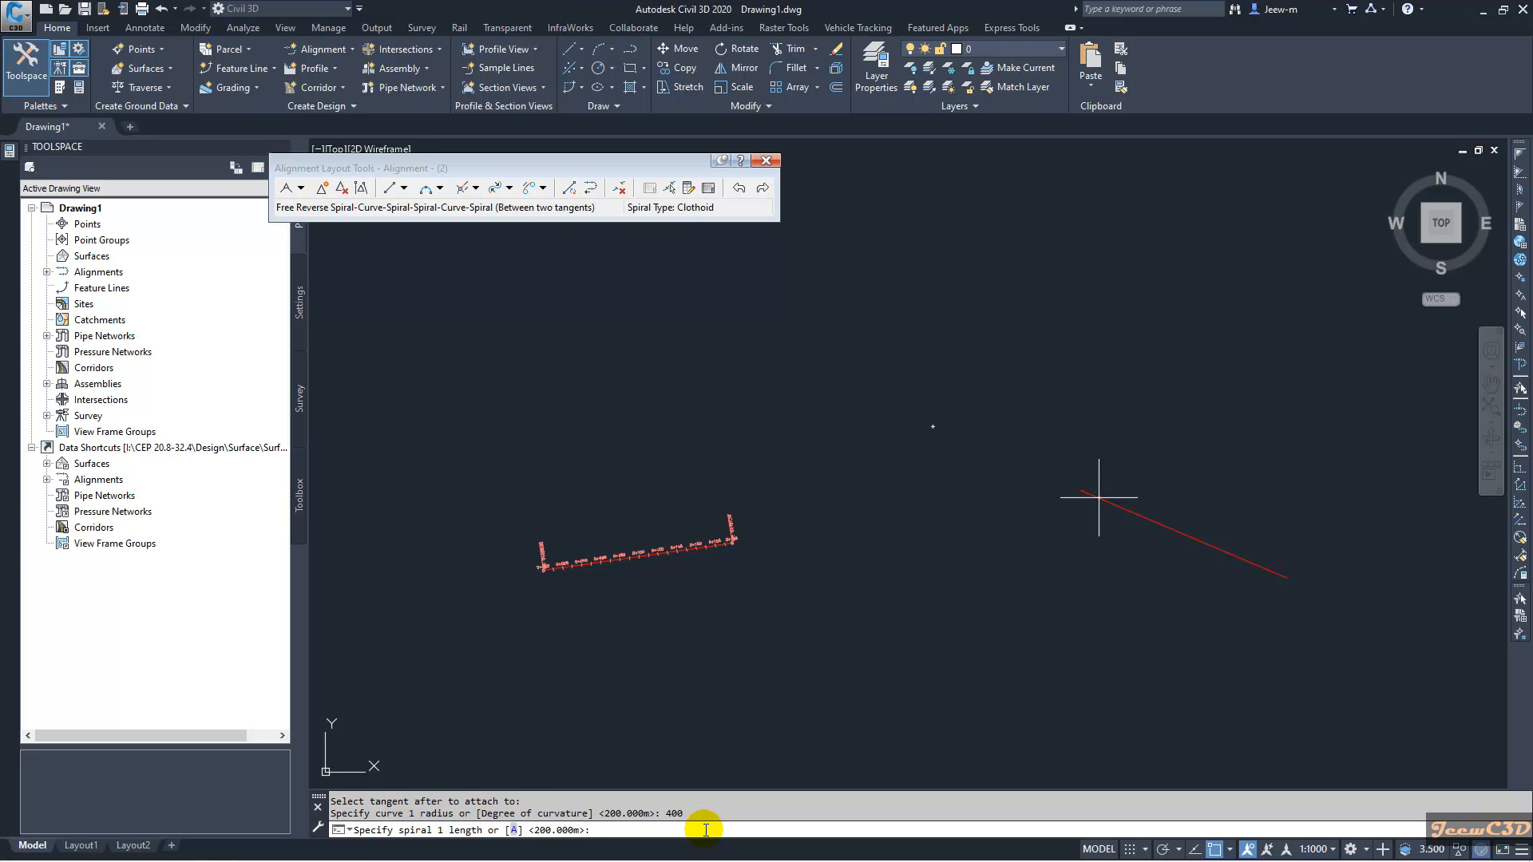
{"action": "type", "text": "50"}
{"action": "key", "text": "Return"}
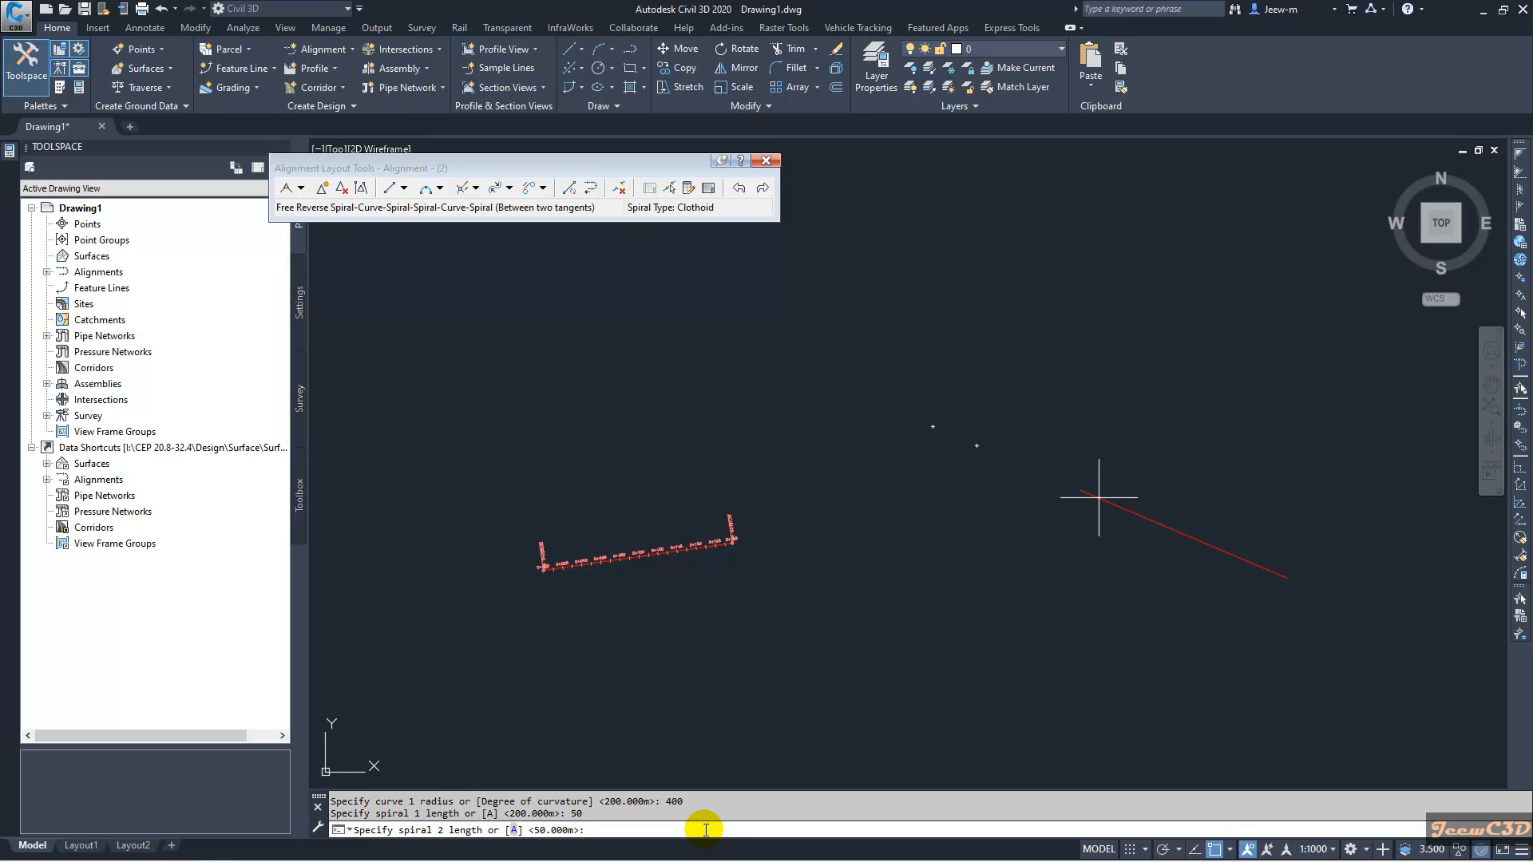
{"action": "type", "text": "50"}
{"action": "key", "text": "Return"}
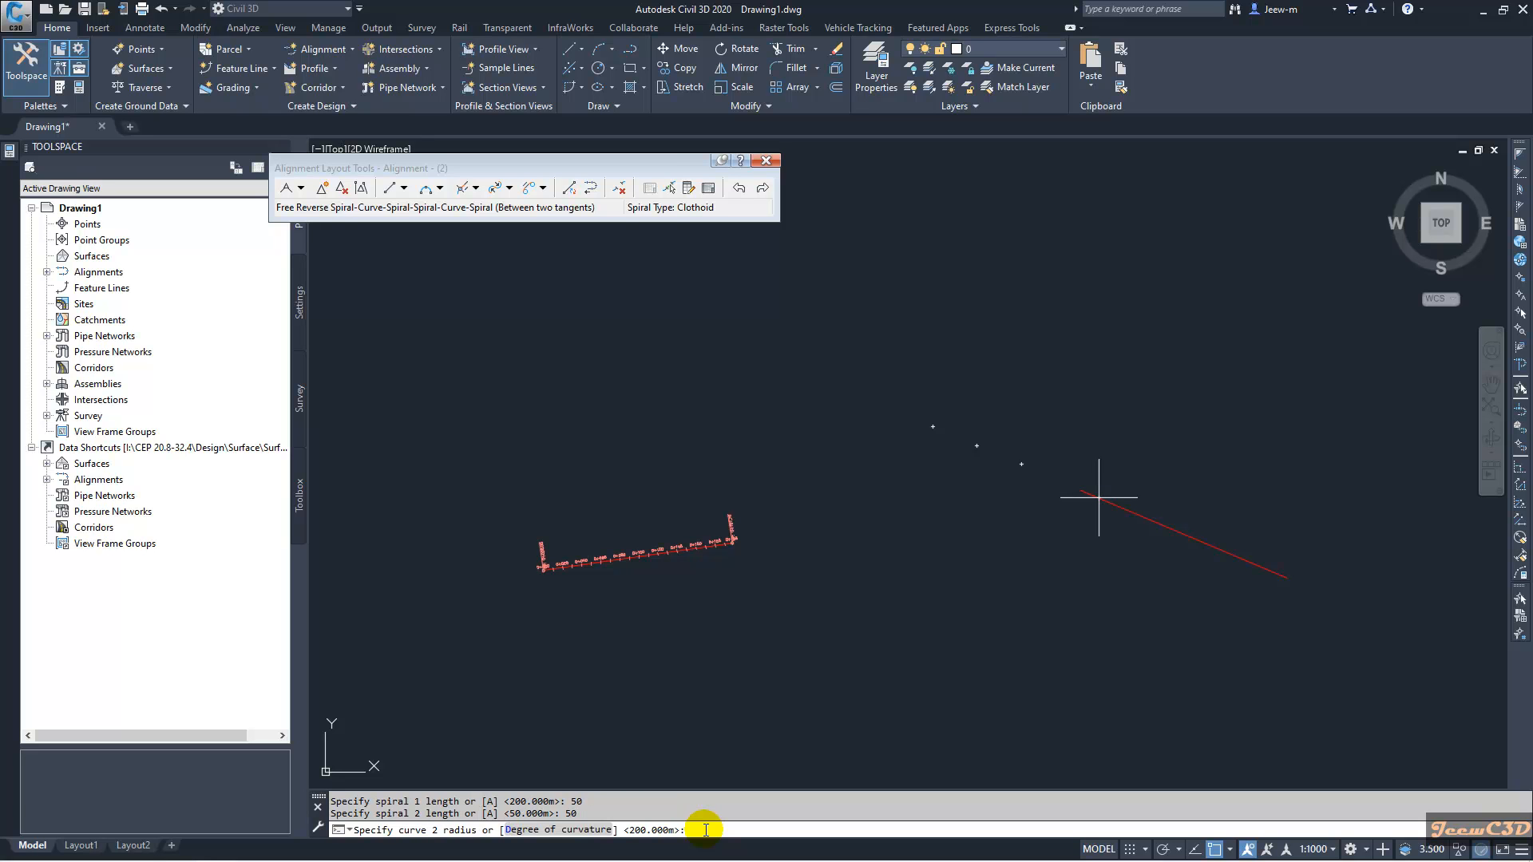
Set the reverse curve's curve 2 radius to 600 m and its spiral 3 and spiral 4 lengths to 45 m
{"action": "type", "text": "600"}
{"action": "key", "text": "Return"}
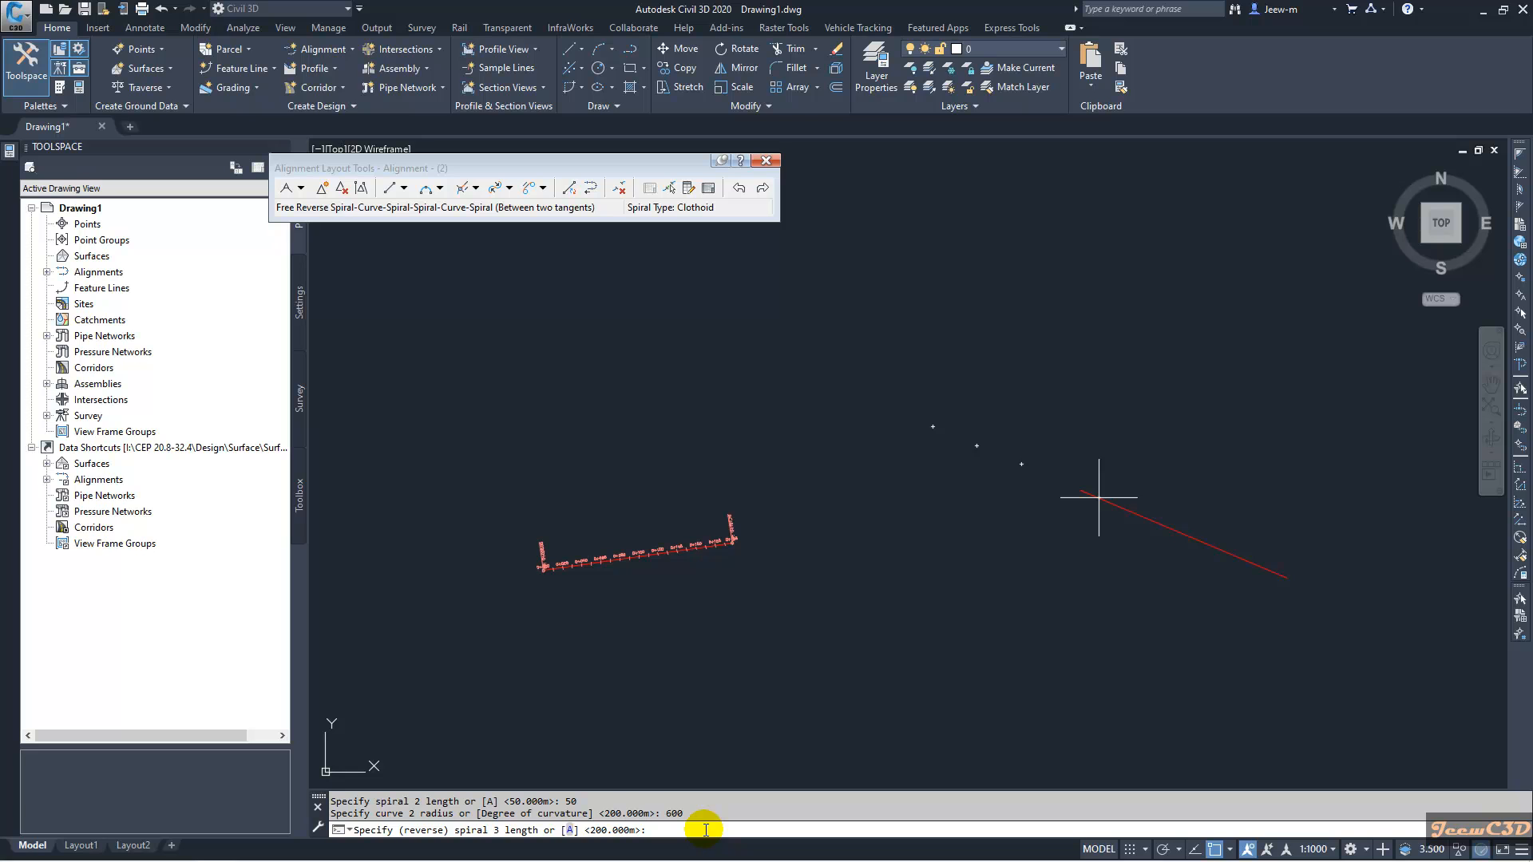
{"action": "type", "text": "45"}
{"action": "key", "text": "Return"}
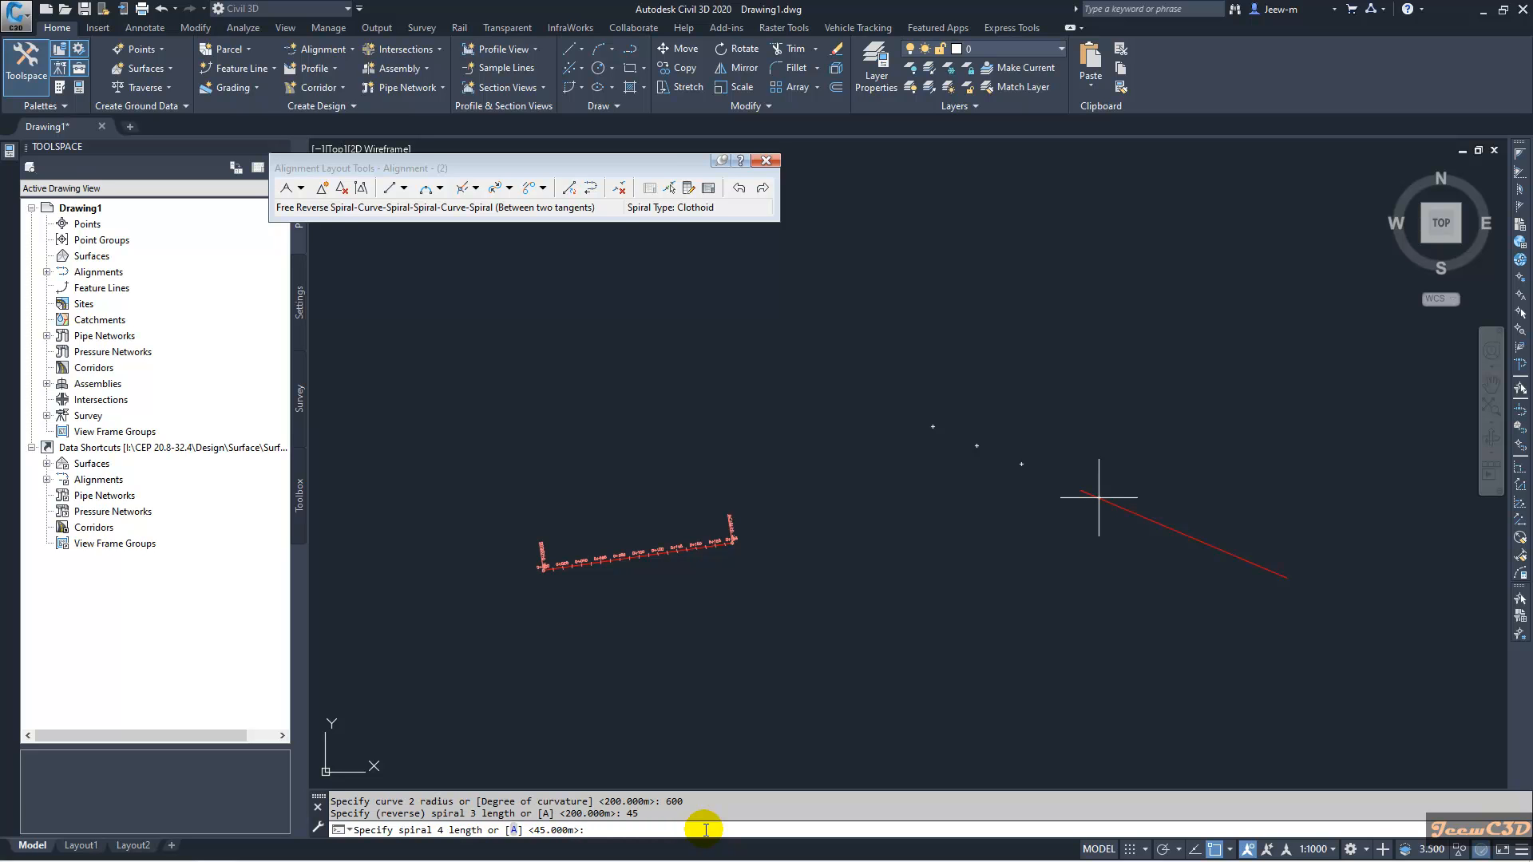
{"action": "type", "text": "45"}
{"action": "key", "text": "Return"}
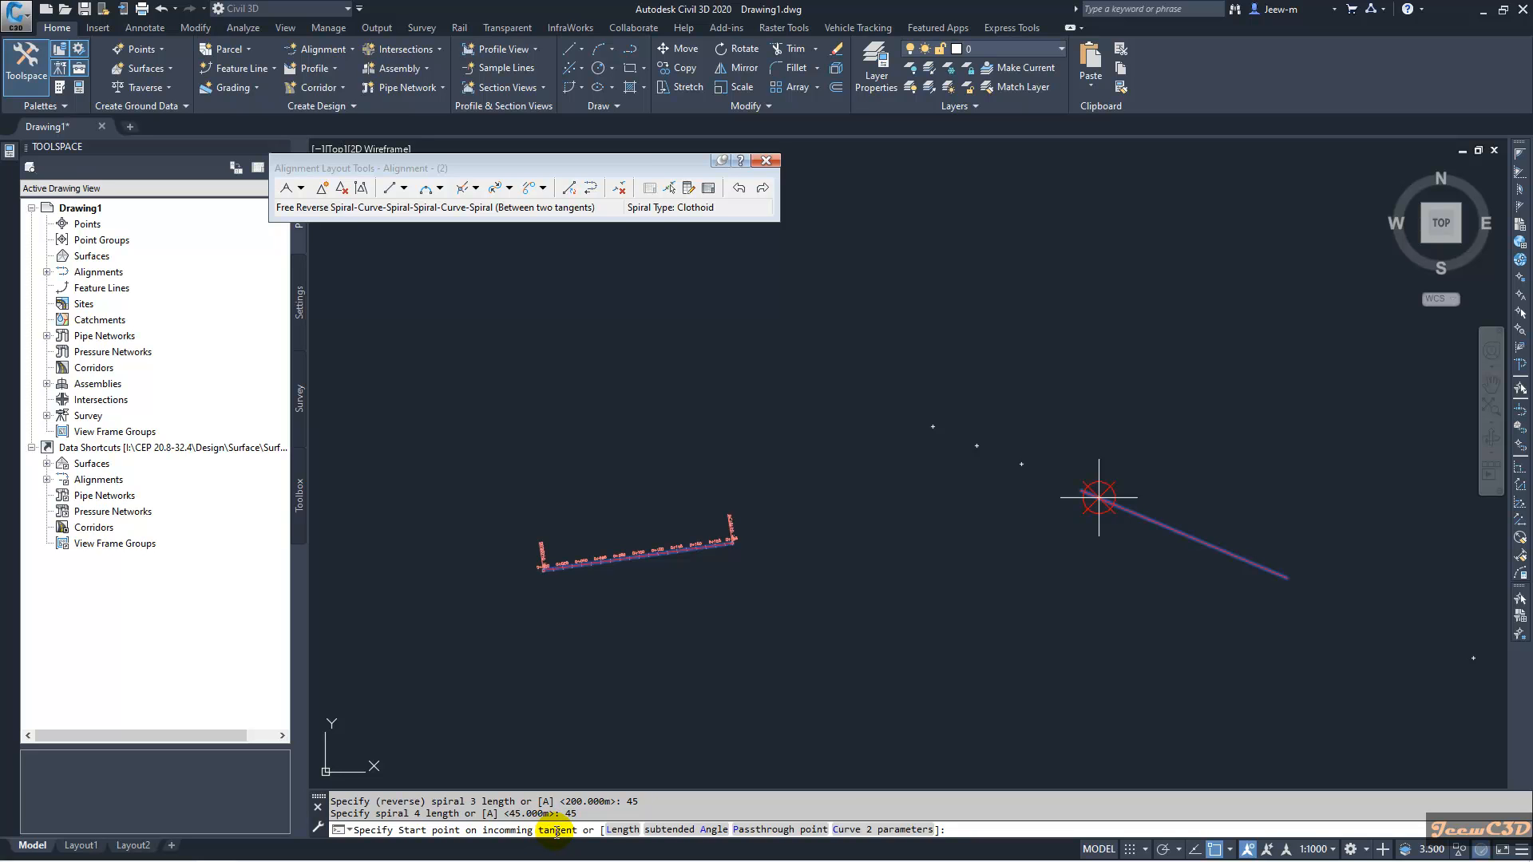
With object snap off, place the reverse curve's start point at about station 0+050 on the incoming tangent, attach it after that tangent and finish the command
{"action": "scroll", "coordinate": [719, 553], "scroll_direction": "up", "scroll_amount": 4}
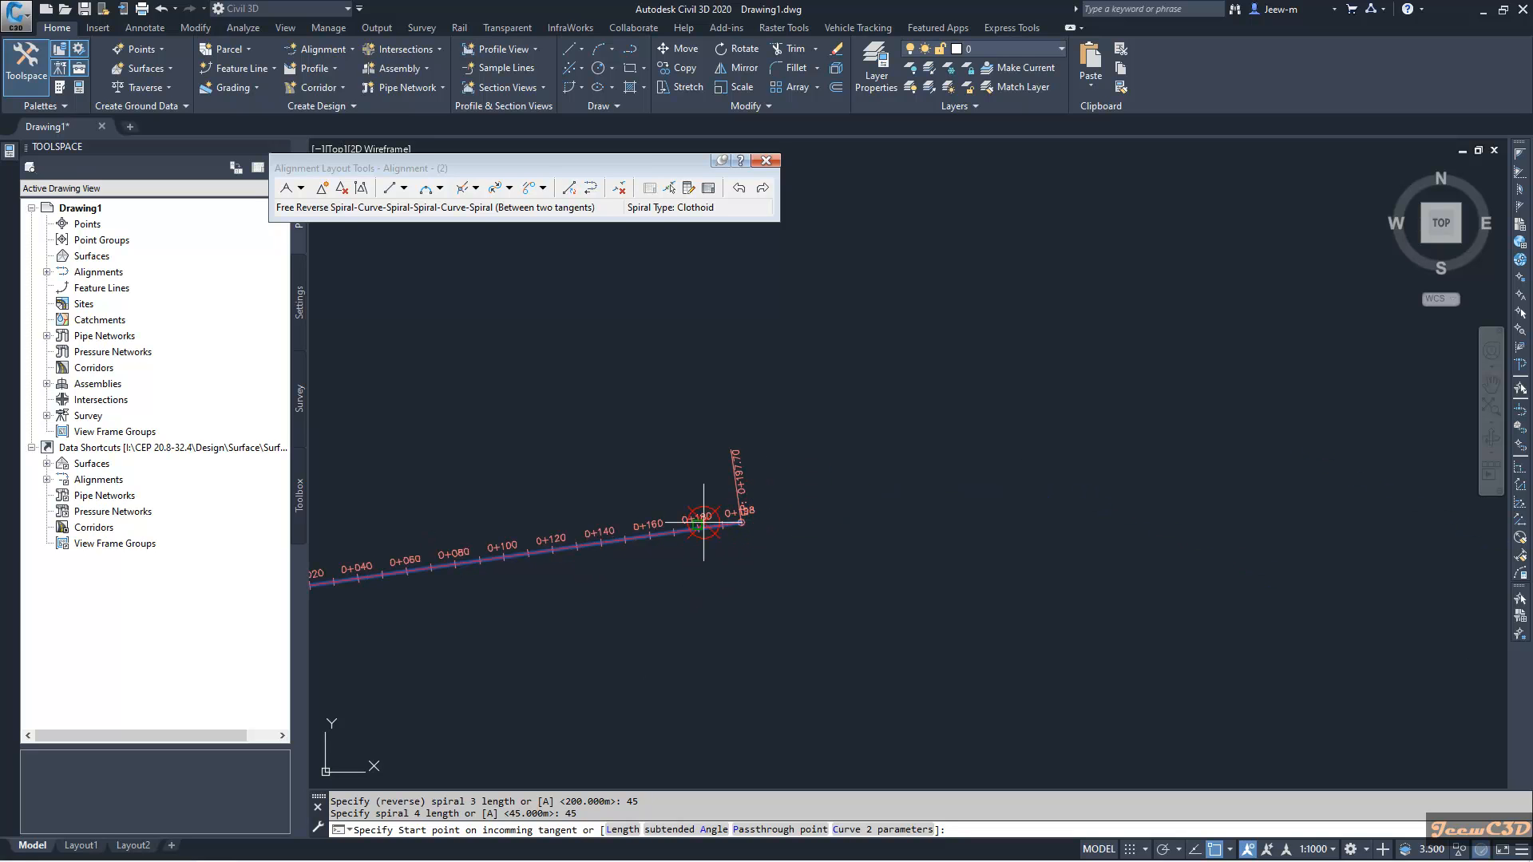
{"action": "scroll", "coordinate": [703, 522], "scroll_direction": "down", "scroll_amount": 3}
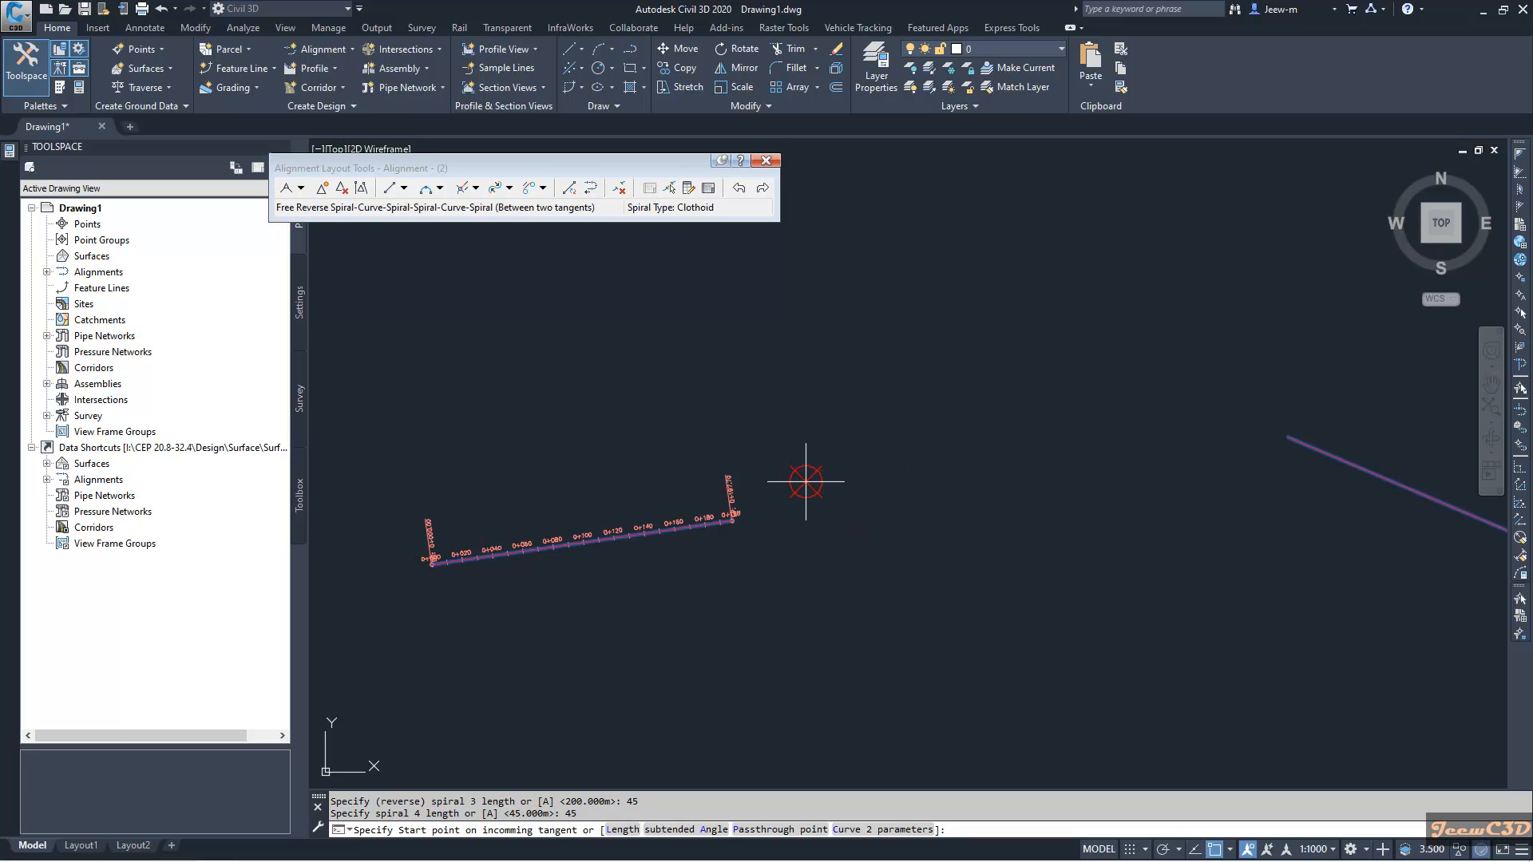
{"action": "scroll", "coordinate": [771, 496], "scroll_direction": "up", "scroll_amount": 3}
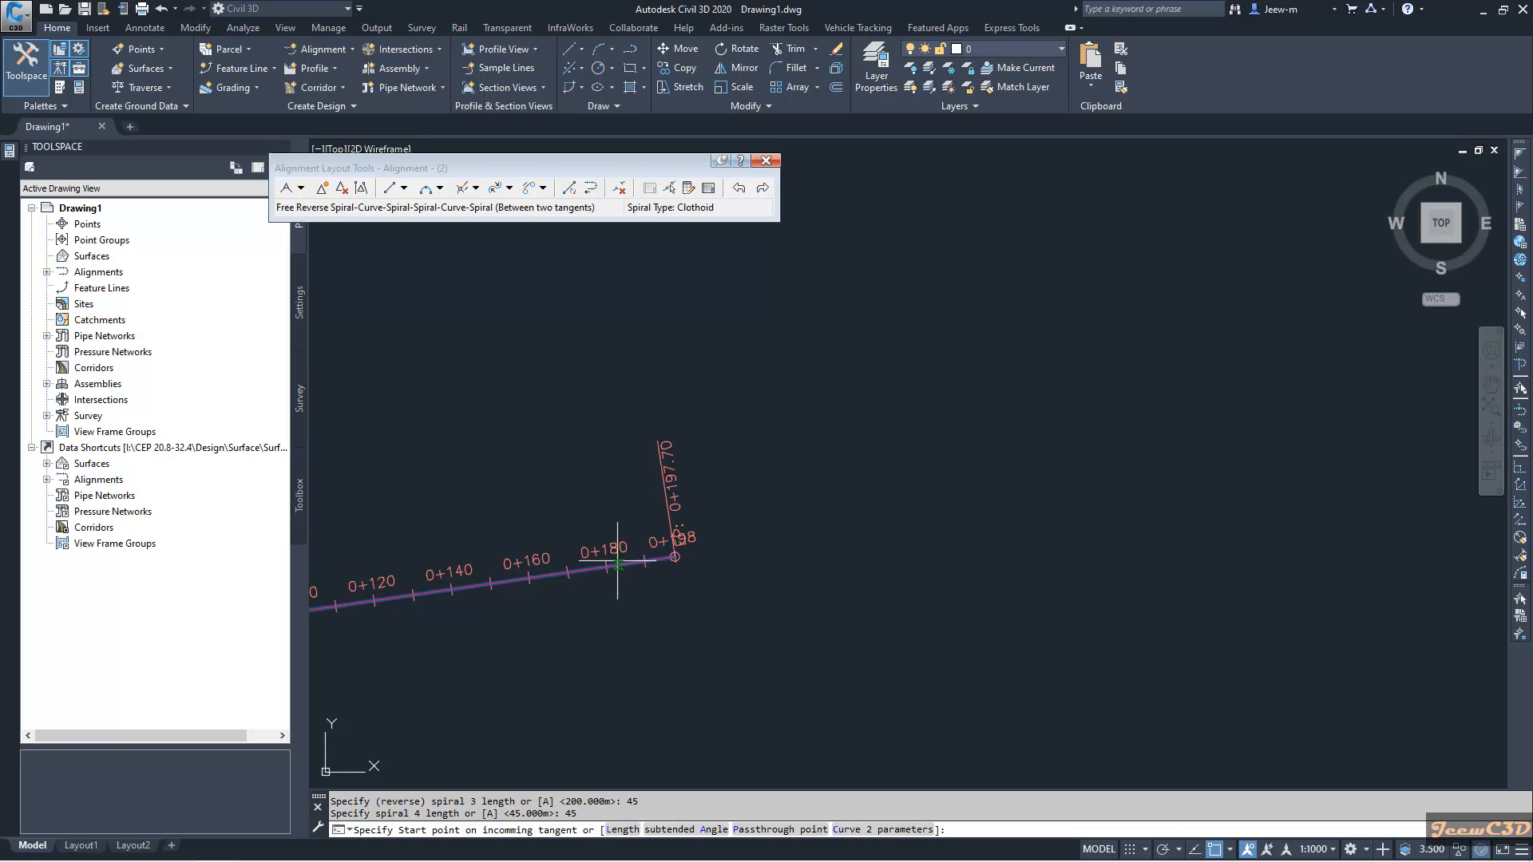
{"action": "scroll", "coordinate": [657, 558], "scroll_direction": "down", "scroll_amount": 4}
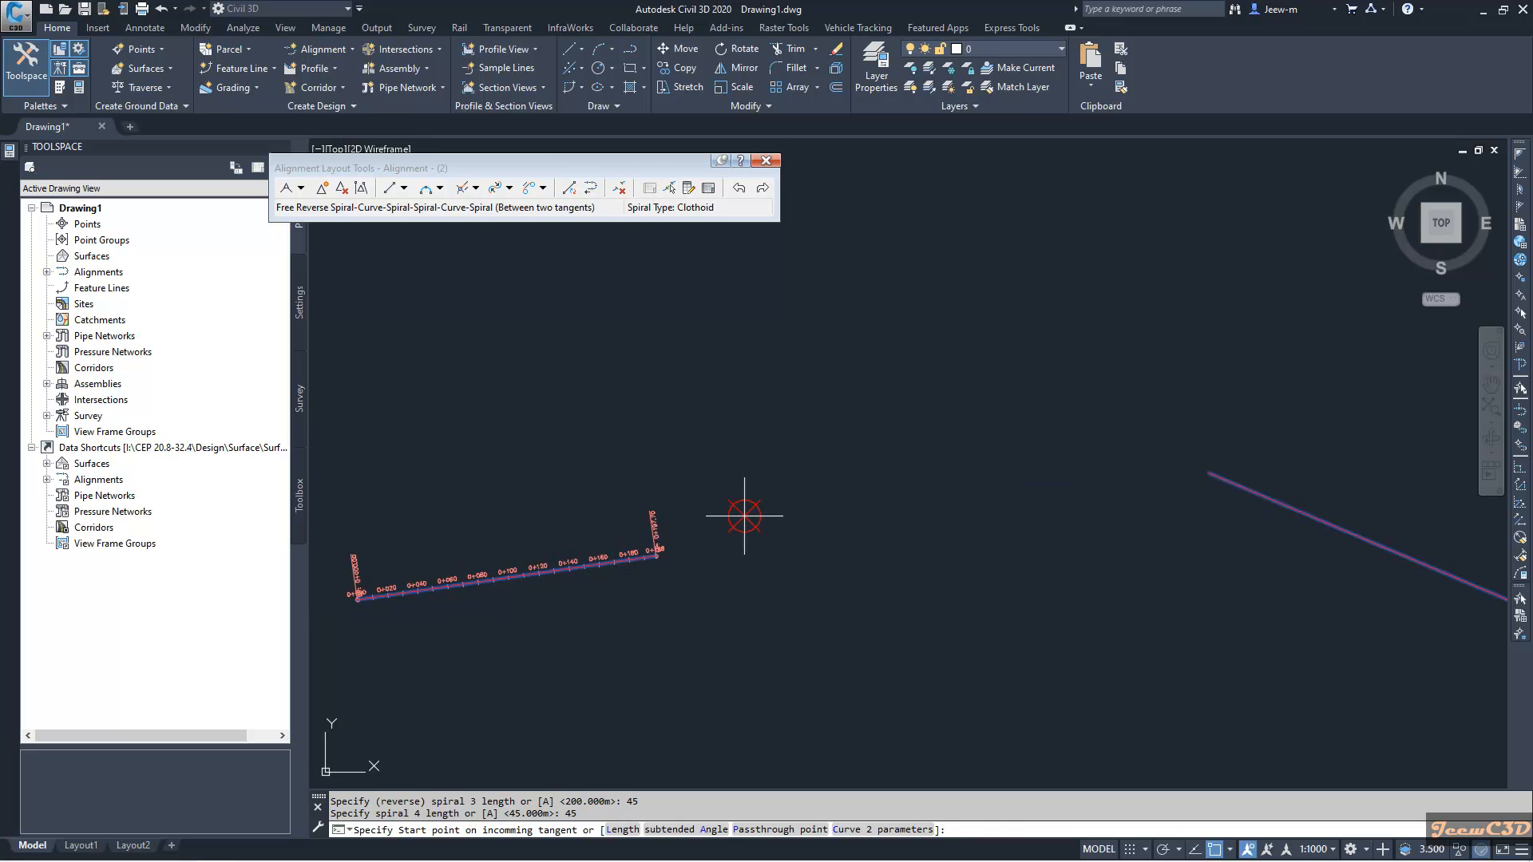
{"action": "scroll", "coordinate": [746, 513], "scroll_direction": "up", "scroll_amount": 2}
{"action": "key", "text": "F3"}
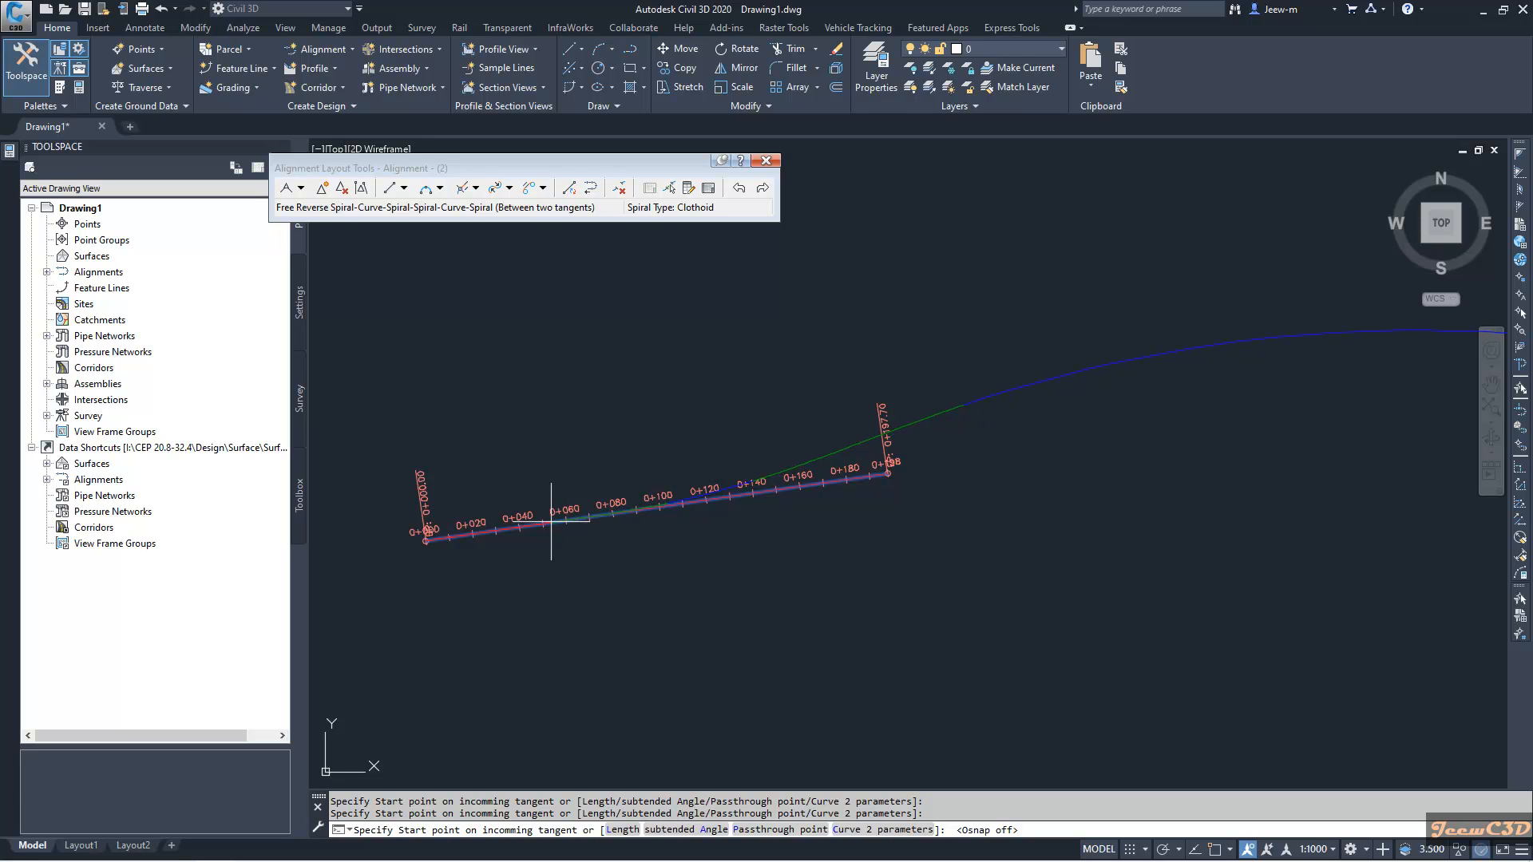
{"action": "left_click", "coordinate": [541, 523]}
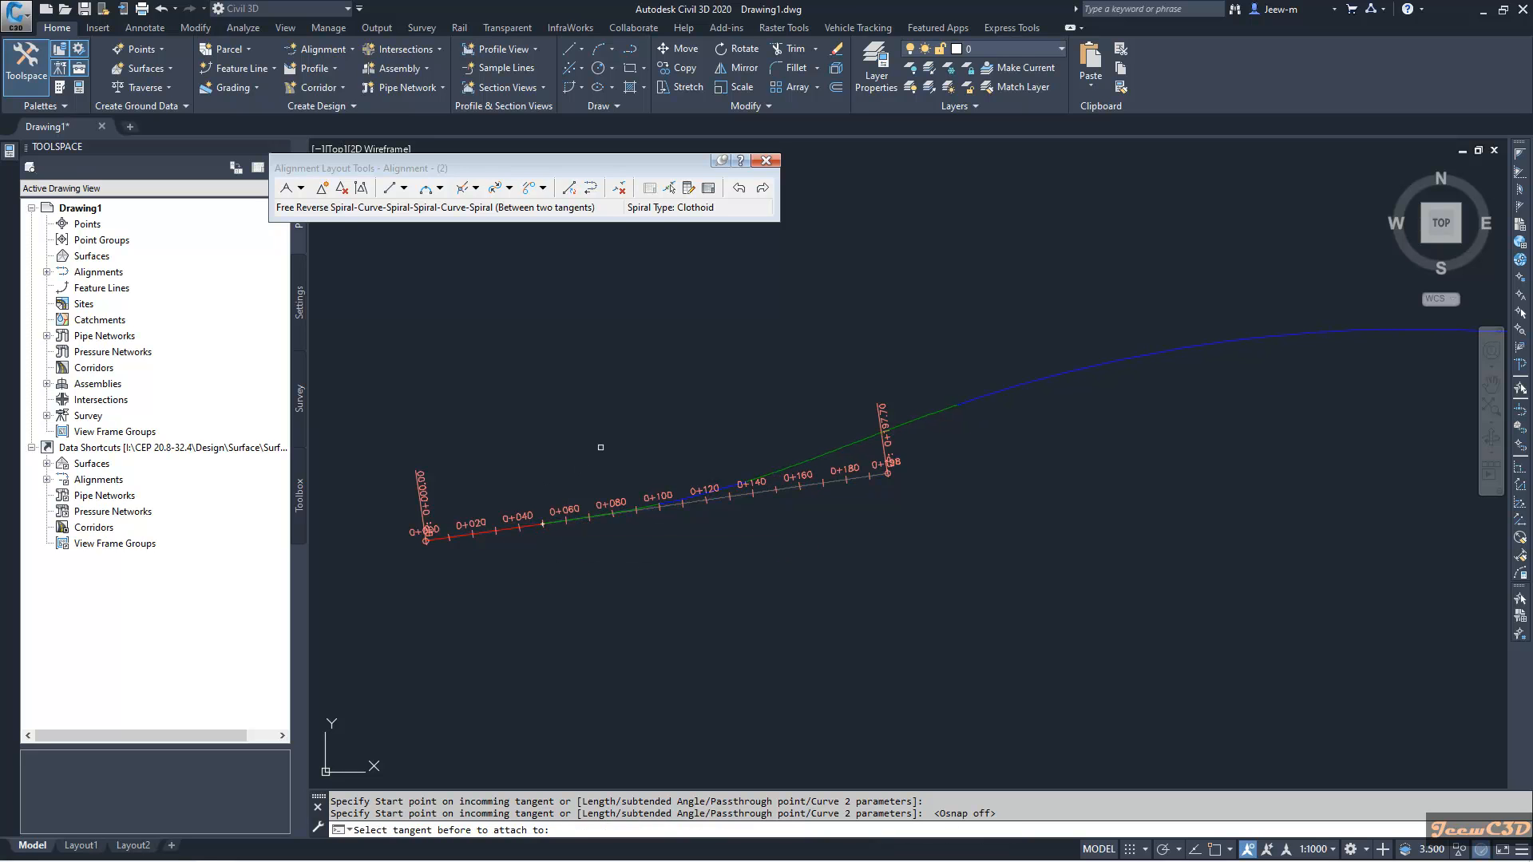
{"action": "scroll", "coordinate": [601, 443], "scroll_direction": "down", "scroll_amount": 2}
{"action": "key", "text": "Return"}
Examine the reverse spiral-curve group along the whole alignment and review the available spiral-curve layout commands
{"action": "middle_click_drag", "start_coordinate": [870, 514], "coordinate": [980, 506]}
{"action": "scroll", "coordinate": [950, 525], "scroll_direction": "down", "scroll_amount": 2}
{"action": "scroll", "coordinate": [1166, 459], "scroll_direction": "down", "scroll_amount": 4}
{"action": "scroll", "coordinate": [872, 499], "scroll_direction": "up", "scroll_amount": 5}
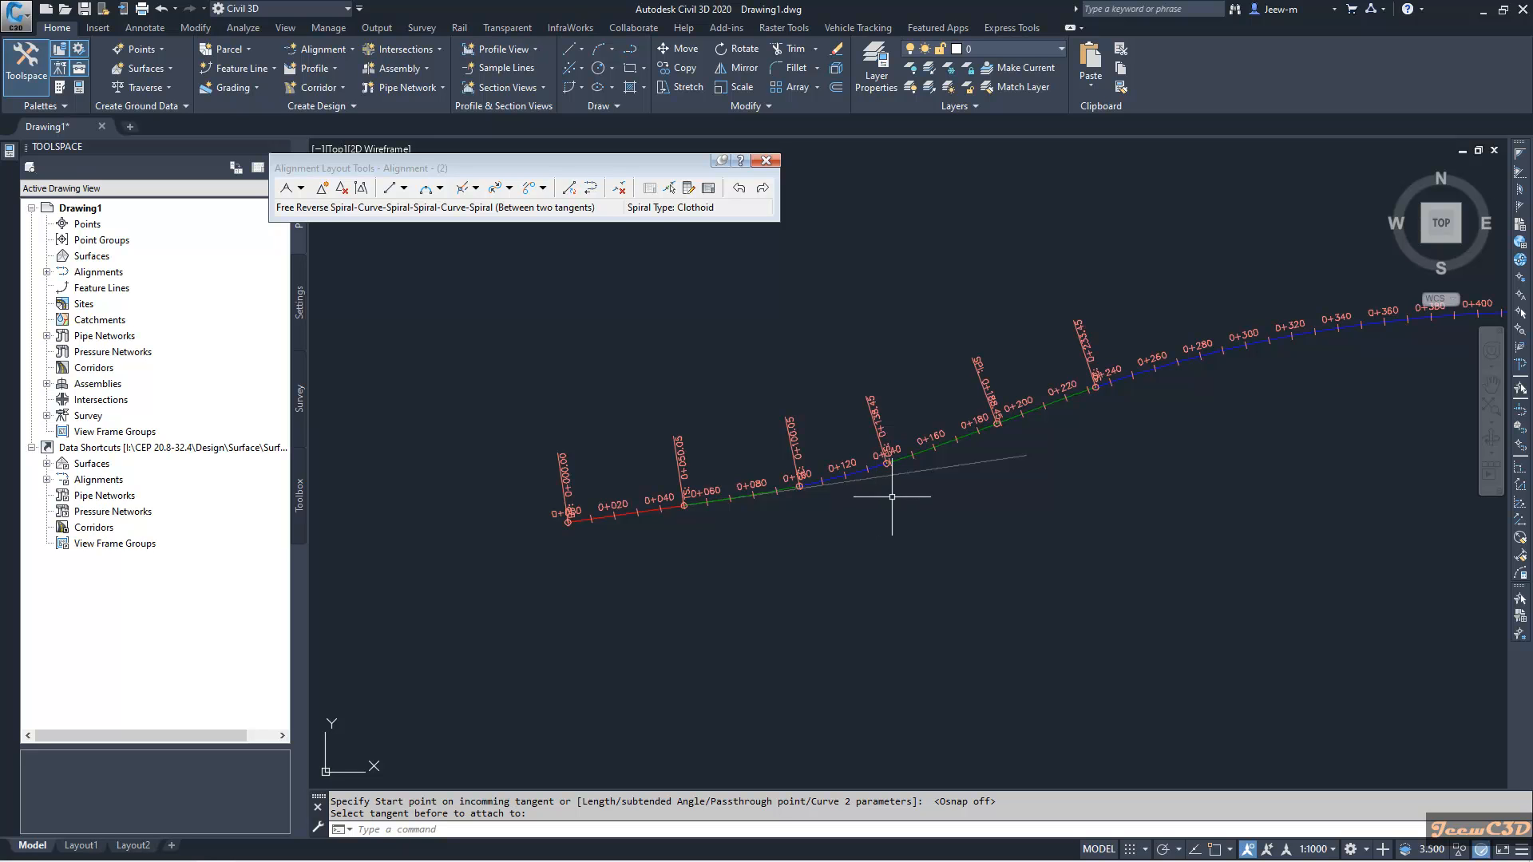
{"action": "left_click", "coordinate": [510, 189]}
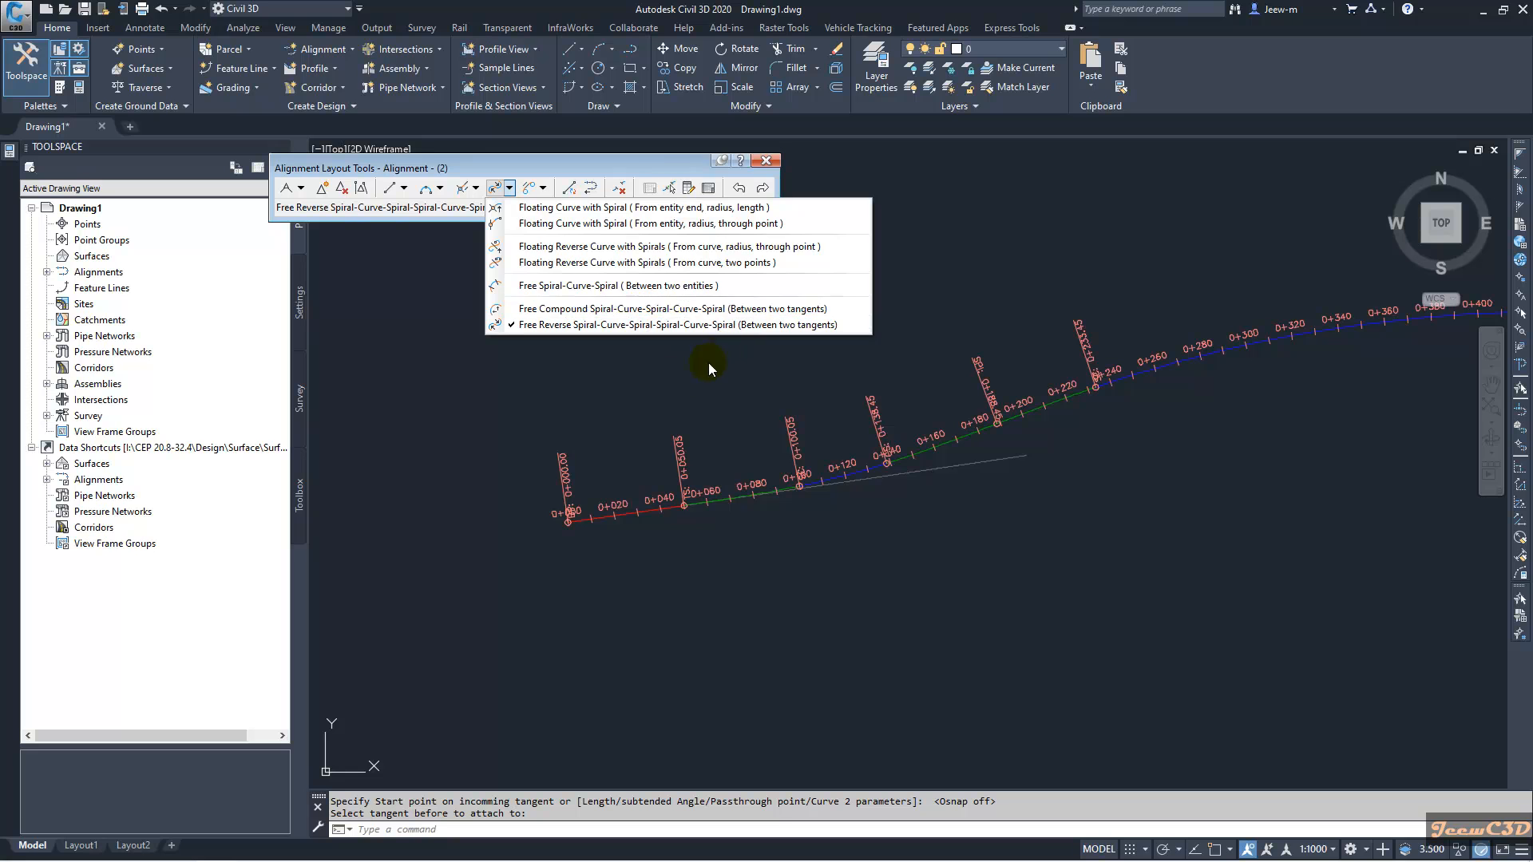
{"action": "left_click", "coordinate": [672, 381]}
{"action": "scroll", "coordinate": [673, 386], "scroll_direction": "down", "scroll_amount": 2}
{"action": "scroll", "coordinate": [663, 390], "scroll_direction": "down", "scroll_amount": 2}
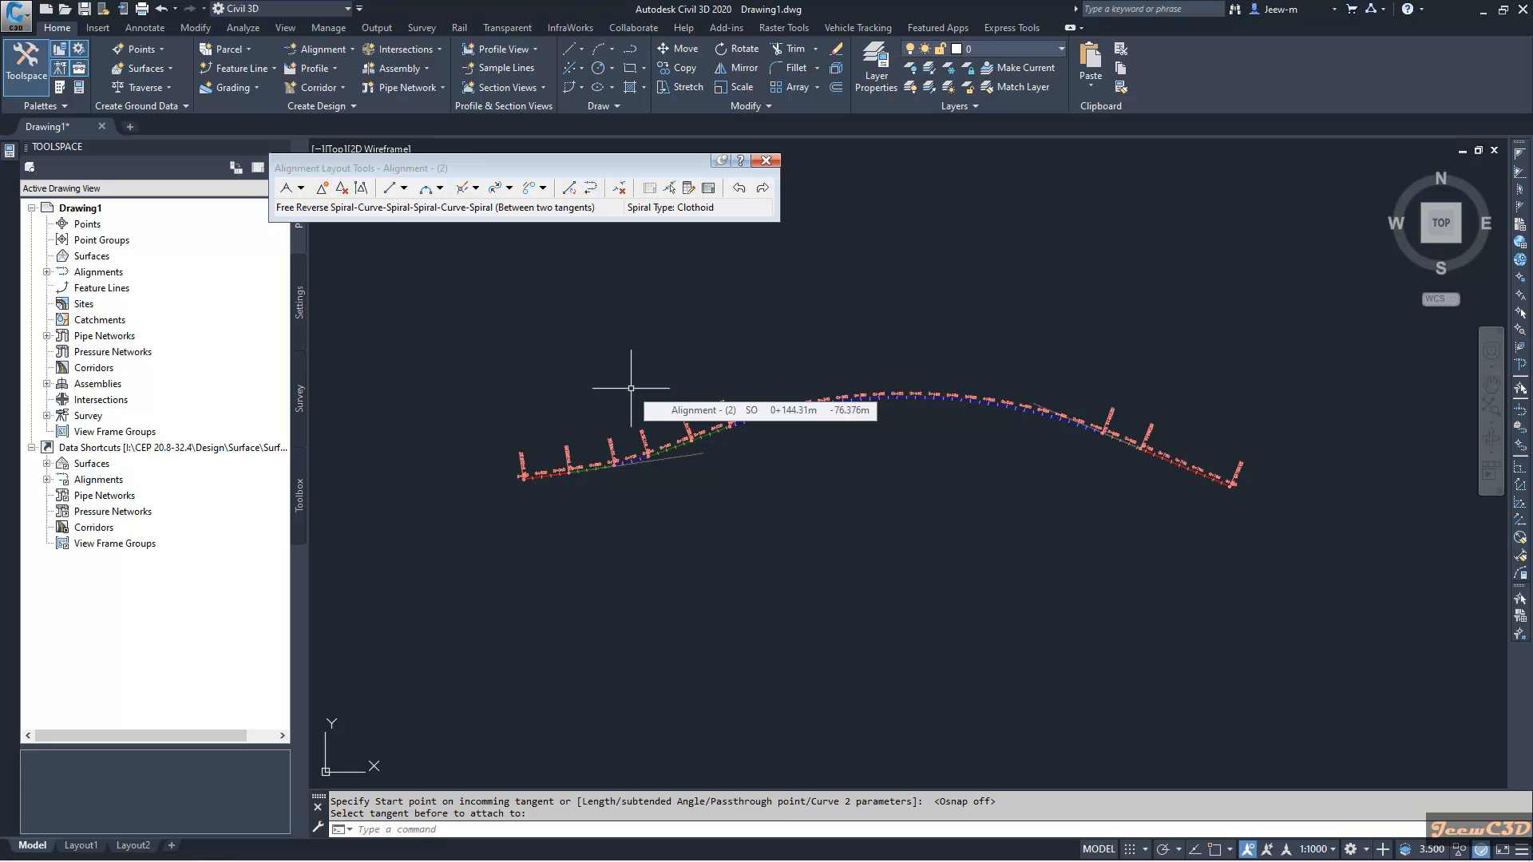
Select the alignment and slide the reverse curve group's start point slightly forward along the incoming tangent
{"action": "scroll", "coordinate": [719, 419], "scroll_direction": "up", "scroll_amount": 3}
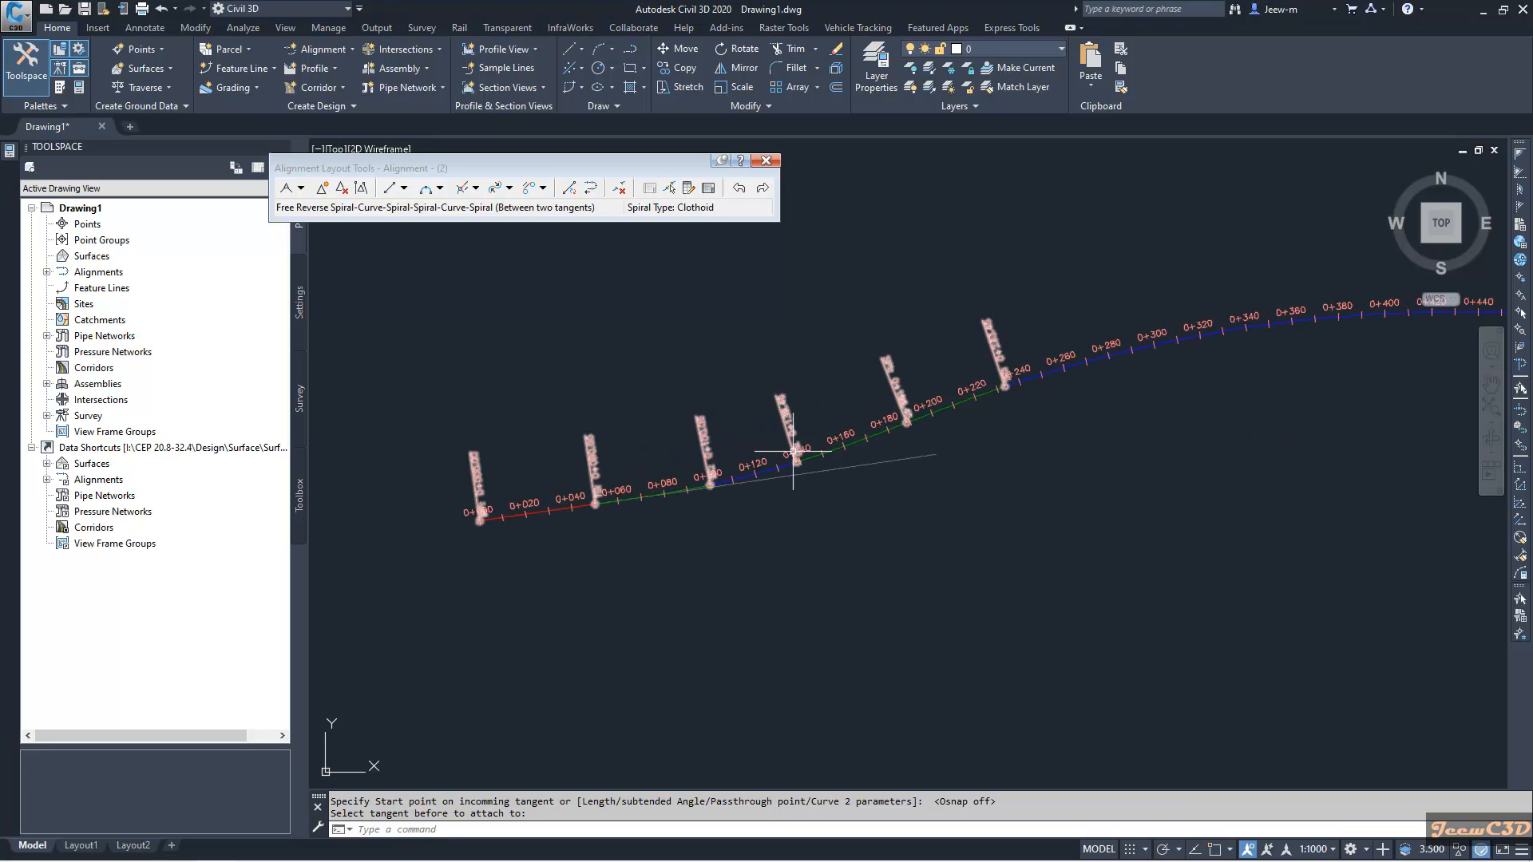
{"action": "left_click", "coordinate": [823, 450]}
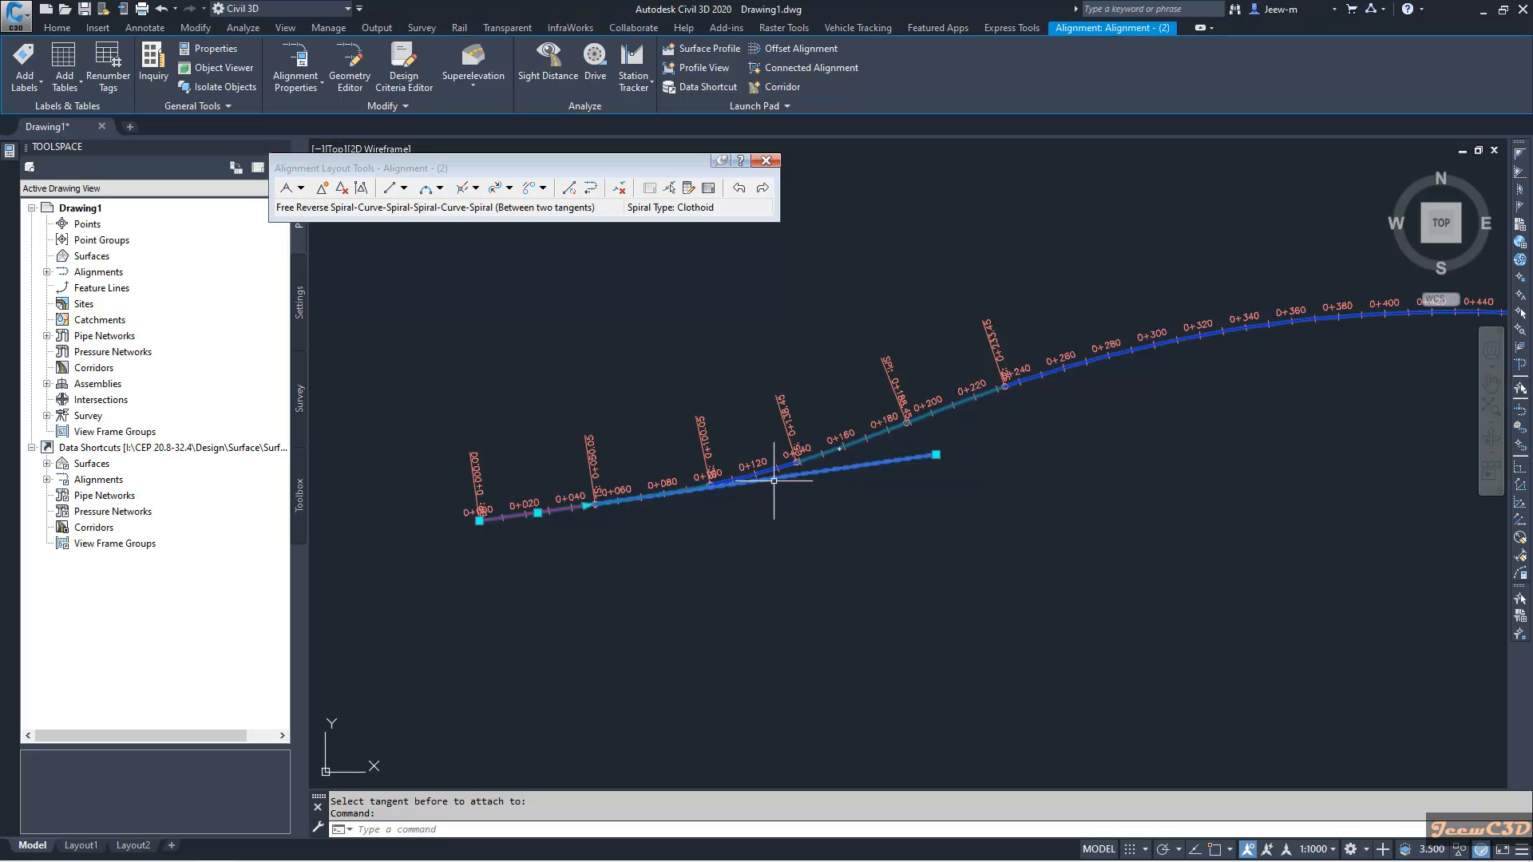
{"action": "left_click", "coordinate": [588, 506]}
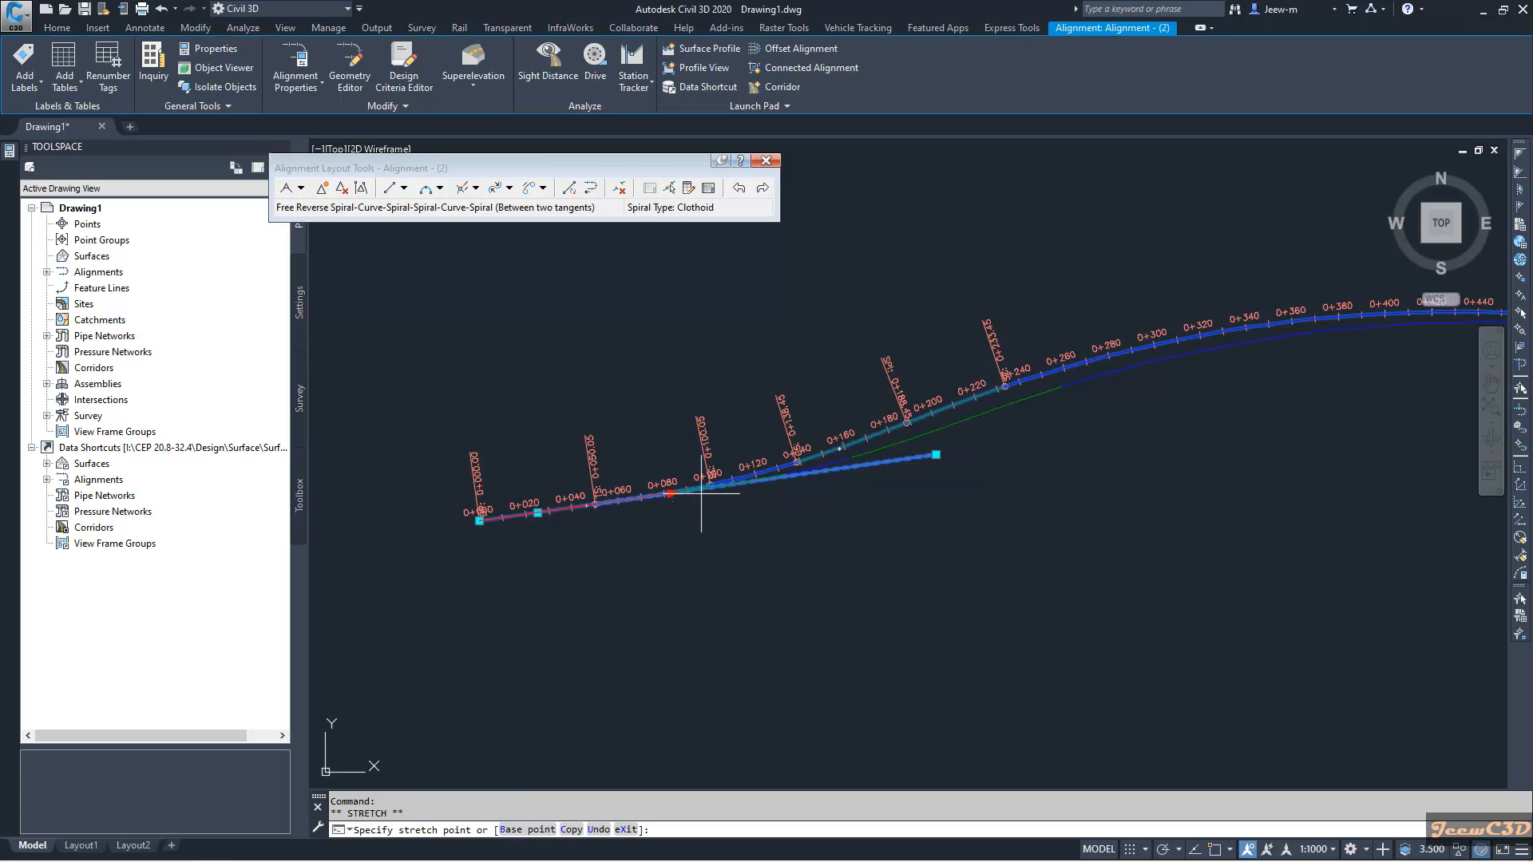
{"action": "left_click", "coordinate": [614, 507]}
{"action": "scroll", "coordinate": [874, 548], "scroll_direction": "down", "scroll_amount": 2}
{"action": "middle_click_drag", "start_coordinate": [951, 540], "coordinate": [688, 542]}
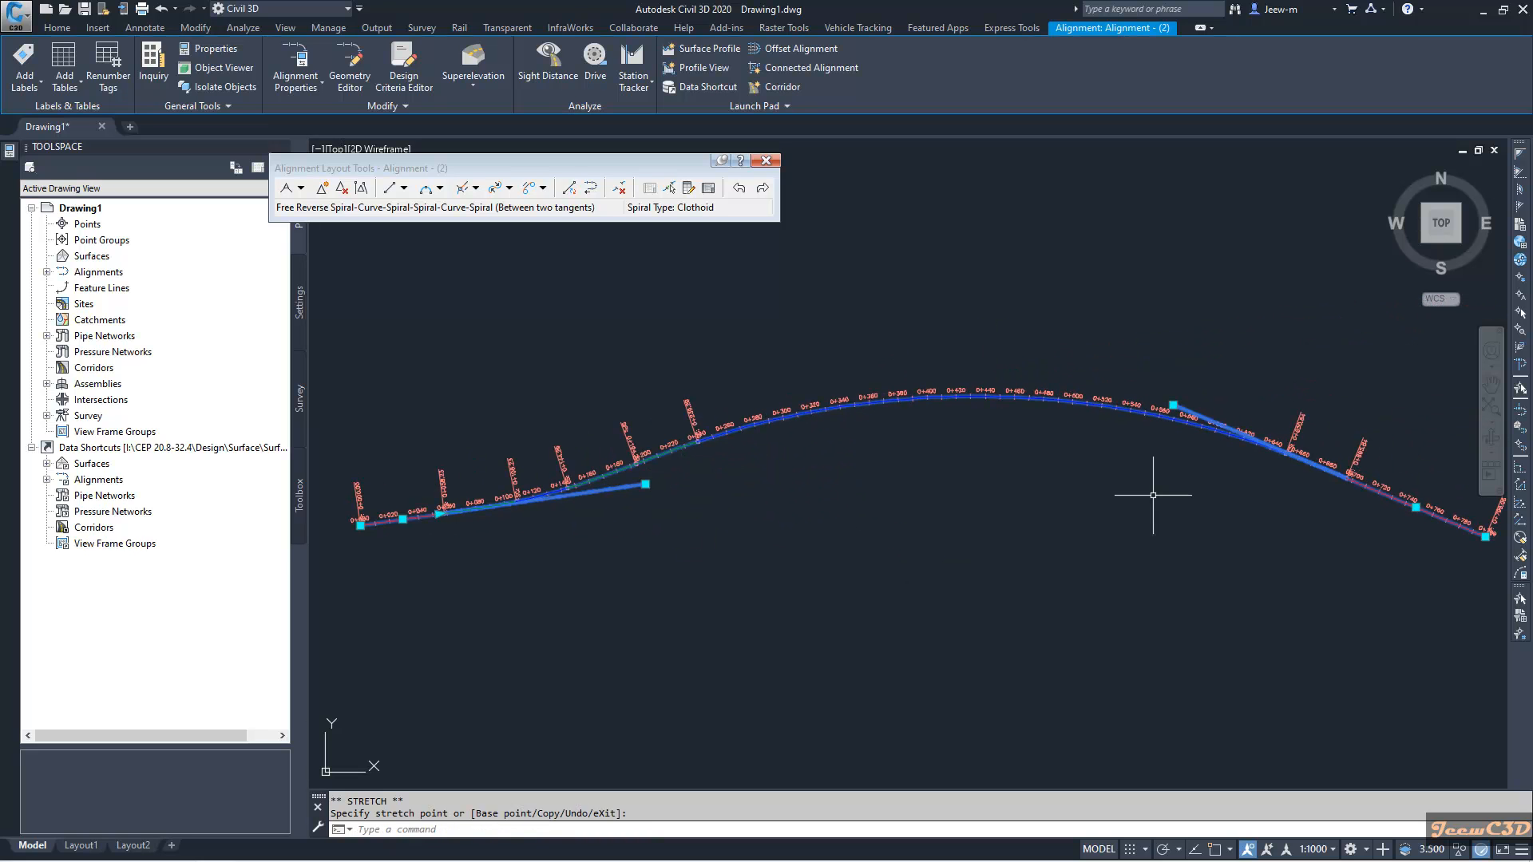
Slide the reverse curve group's start point slightly back toward the alignment's beginning and clear the selection
{"action": "left_click", "coordinate": [439, 515]}
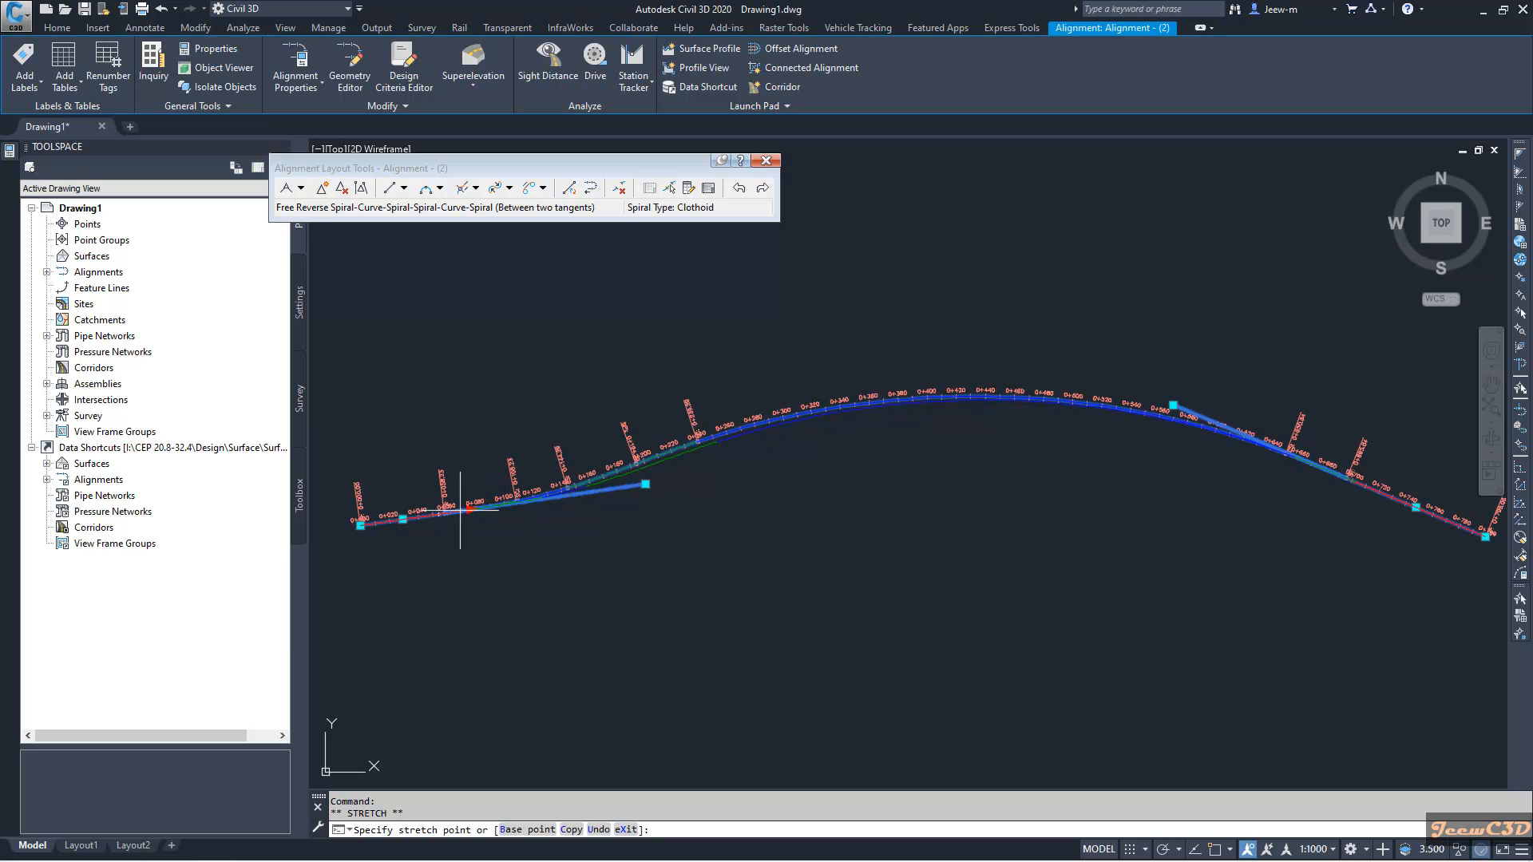
{"action": "left_click", "coordinate": [426, 517]}
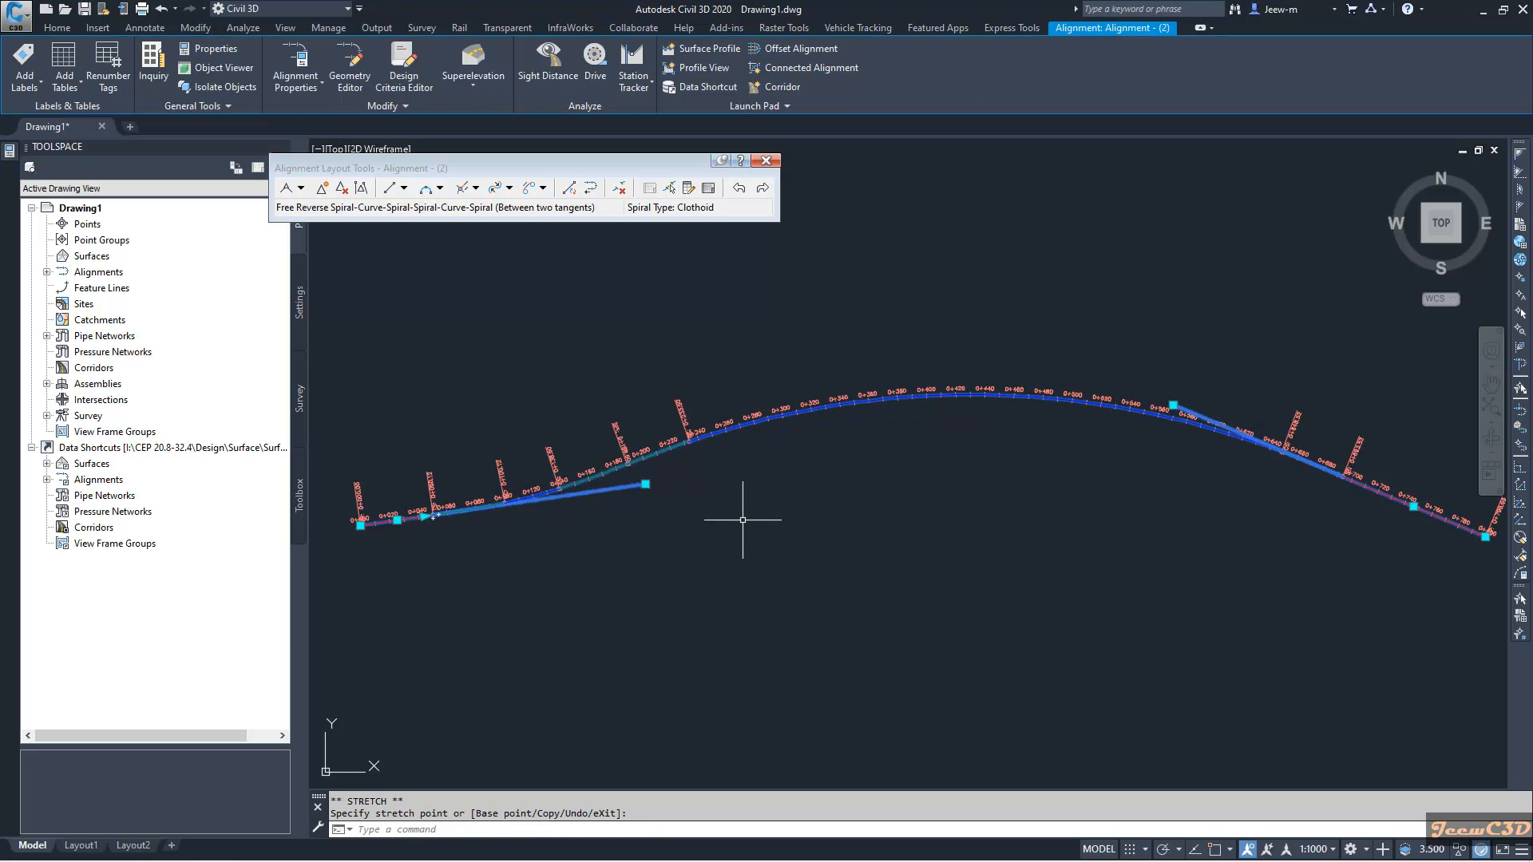
{"action": "key", "text": "Escape"}
{"action": "key", "text": "Escape"}
{"action": "scroll", "coordinate": [766, 495], "scroll_direction": "down", "scroll_amount": 3}
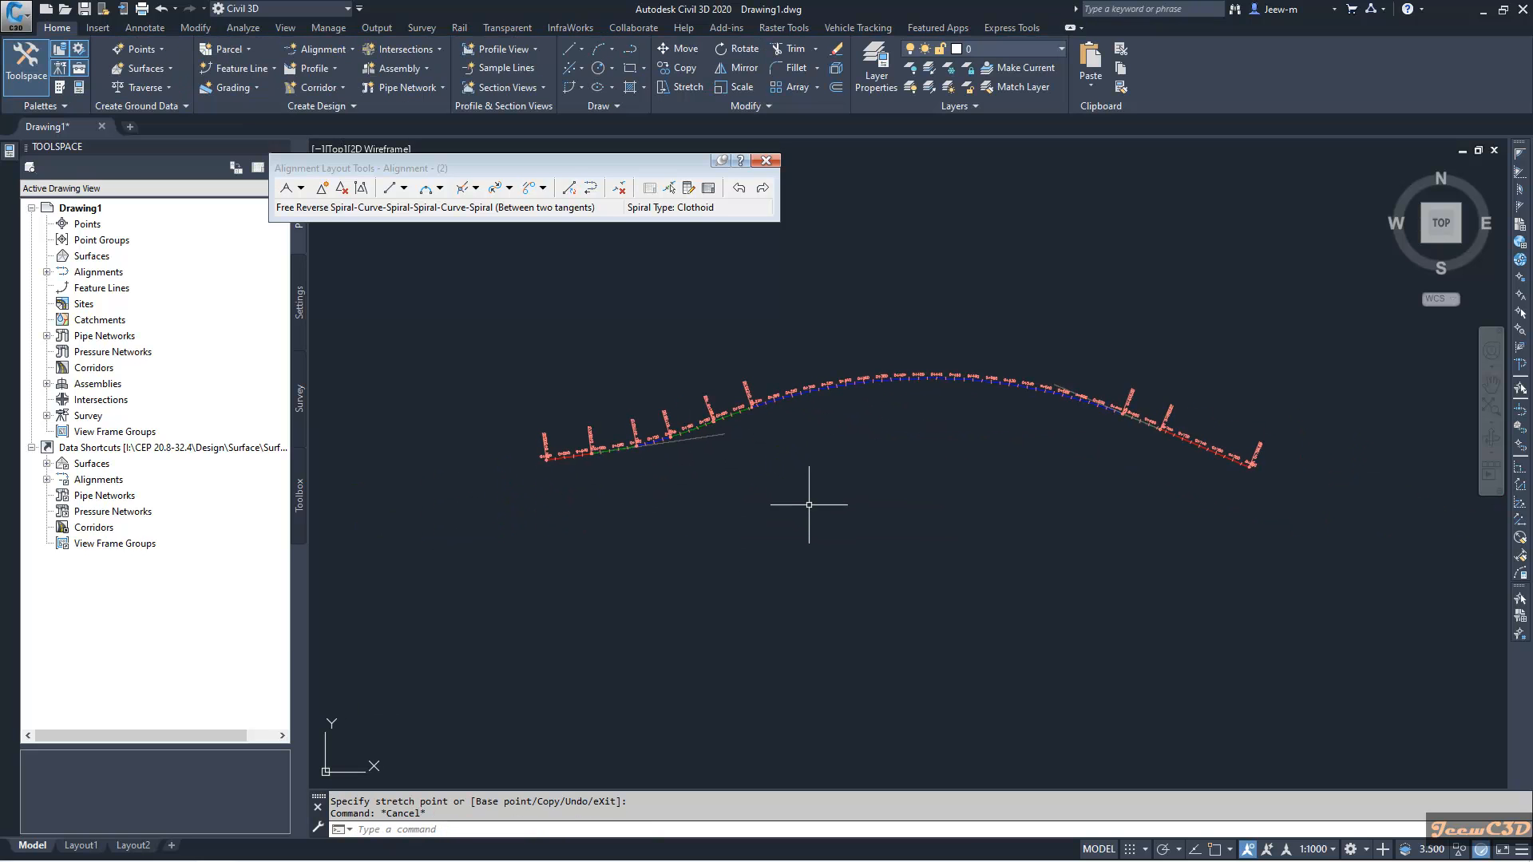